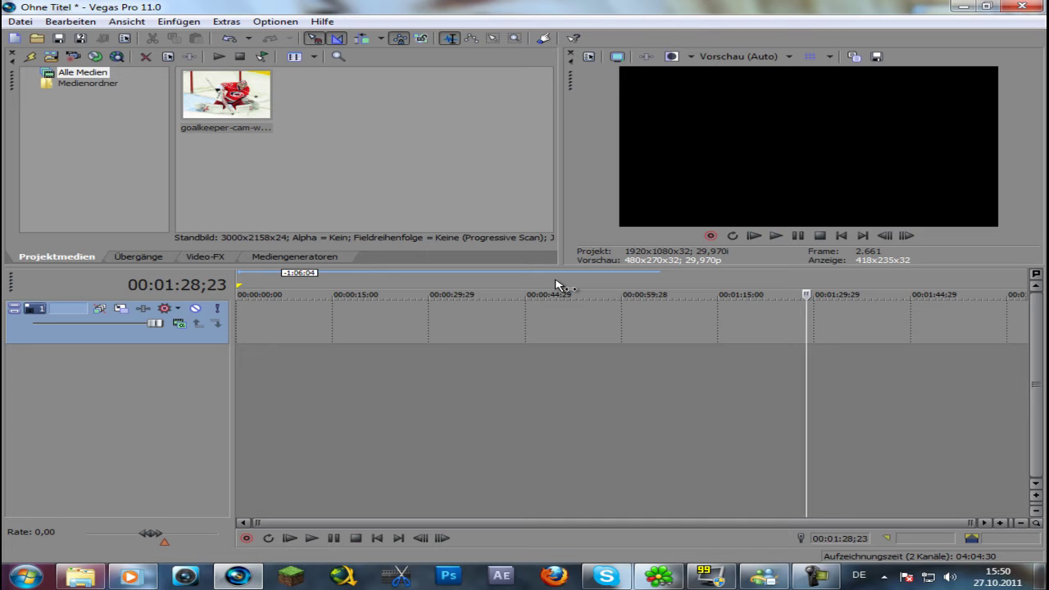
Step: Place the goalkeeper image at the start of video track 1 and check the new event's properties
drag(246, 96, 247, 311)
right_click(250, 321)
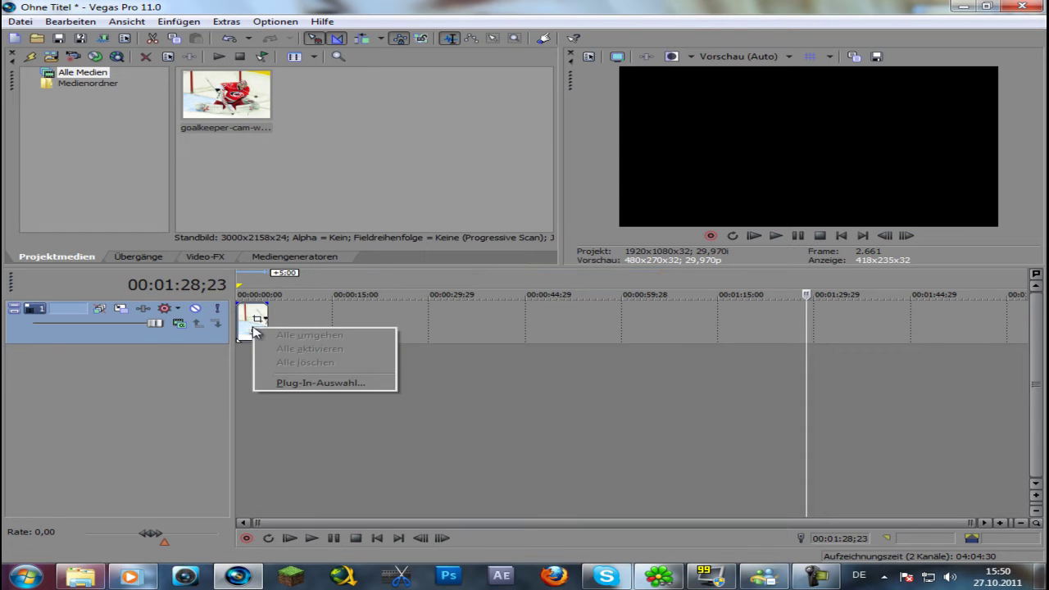
click(303, 553)
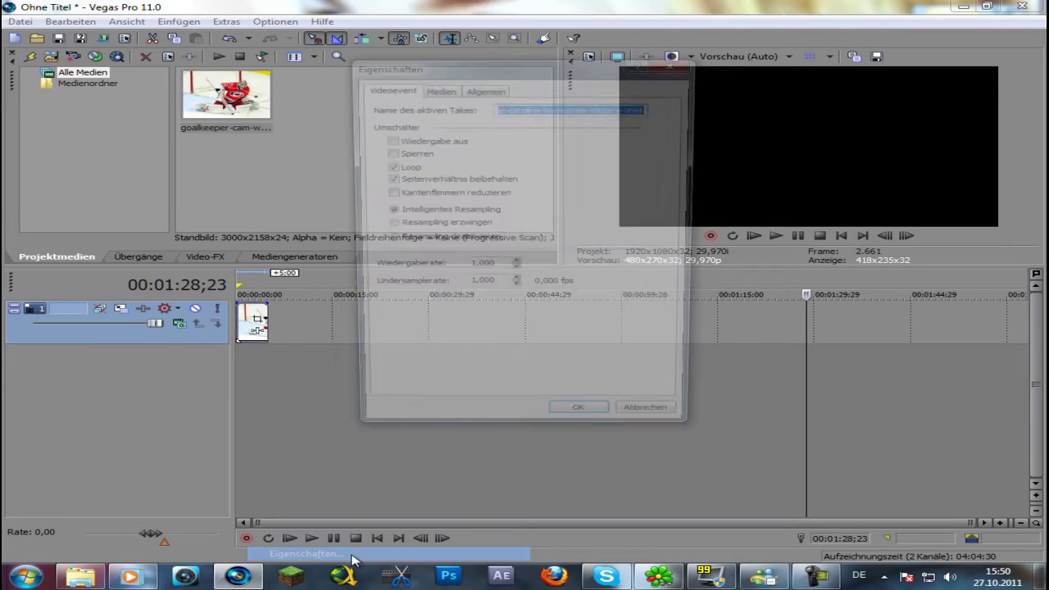
click(583, 427)
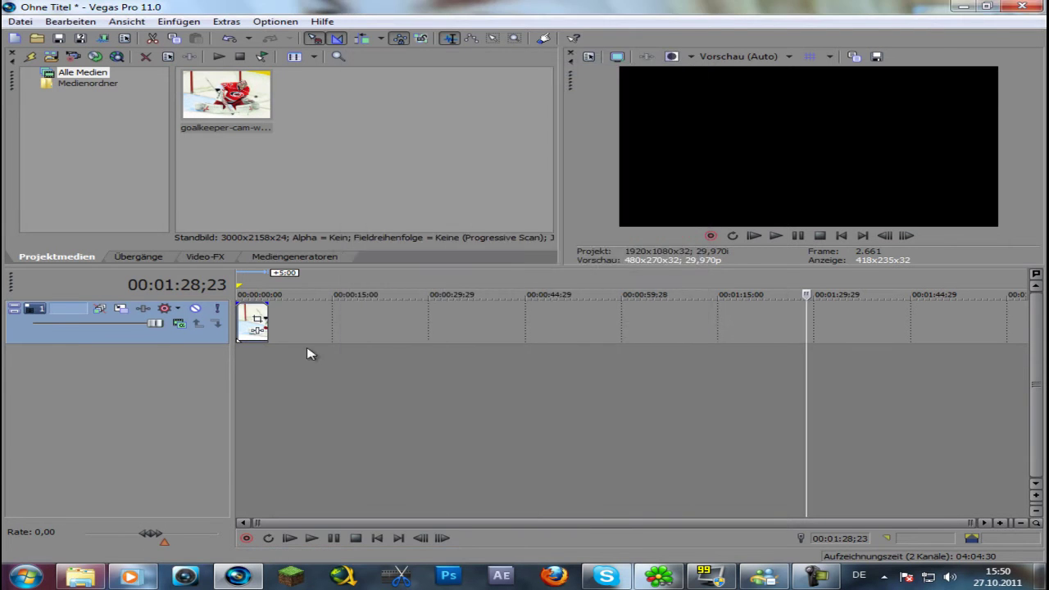
Step: Lengthen the goalkeeper image event on the timeline to about 16 seconds
drag(267, 322, 376, 320)
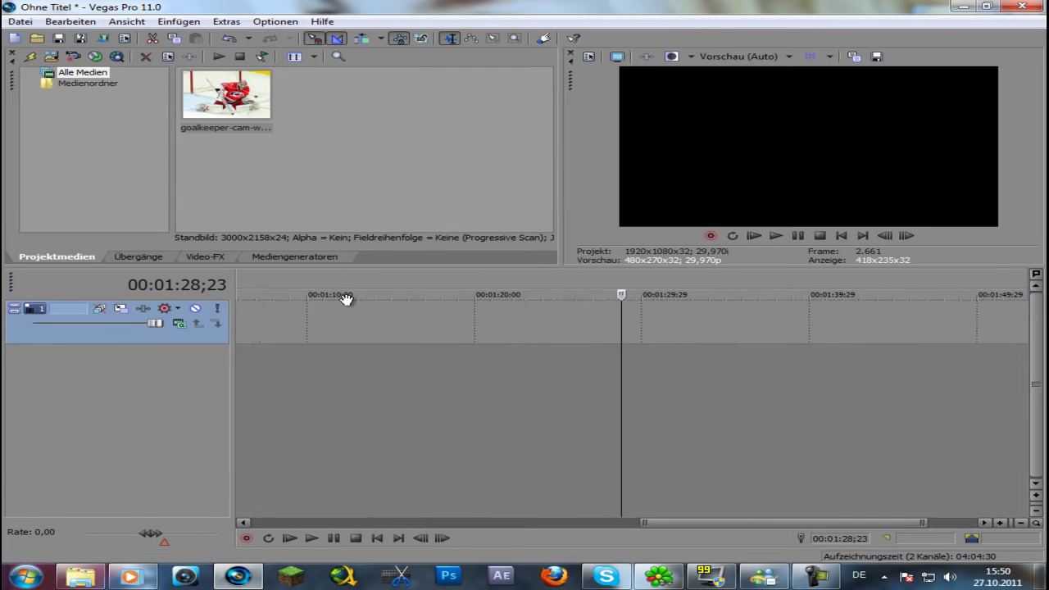
click(316, 321)
scroll(671, 324, up, 3)
drag(790, 323, 639, 328)
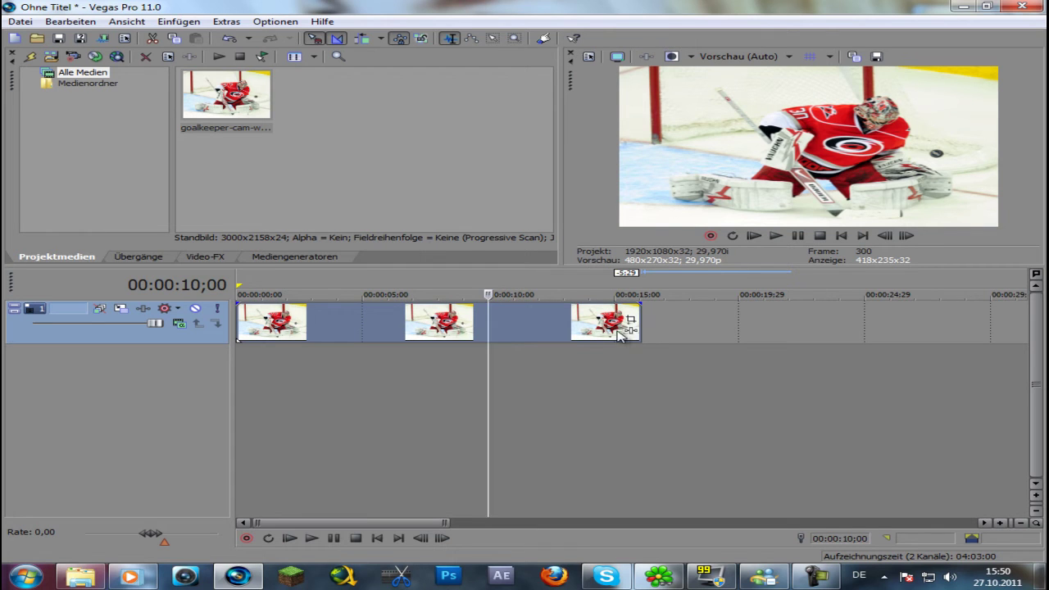
Step: Scrub the playhead to several points of the goalkeeper event to check the preview, ending near 00:00:03;10
click(293, 287)
drag(443, 287, 393, 293)
click(538, 289)
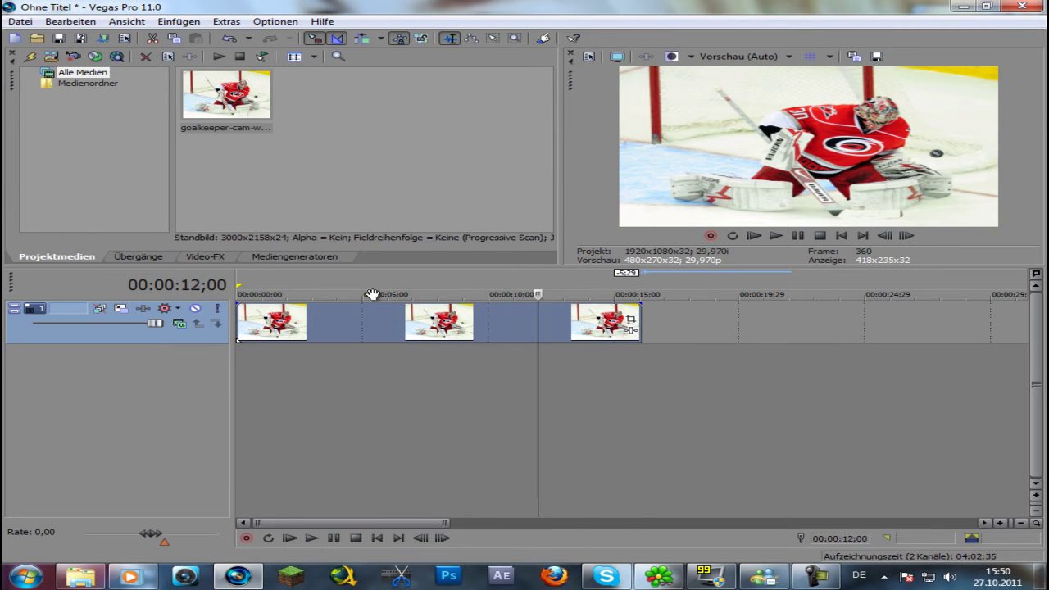
click(321, 292)
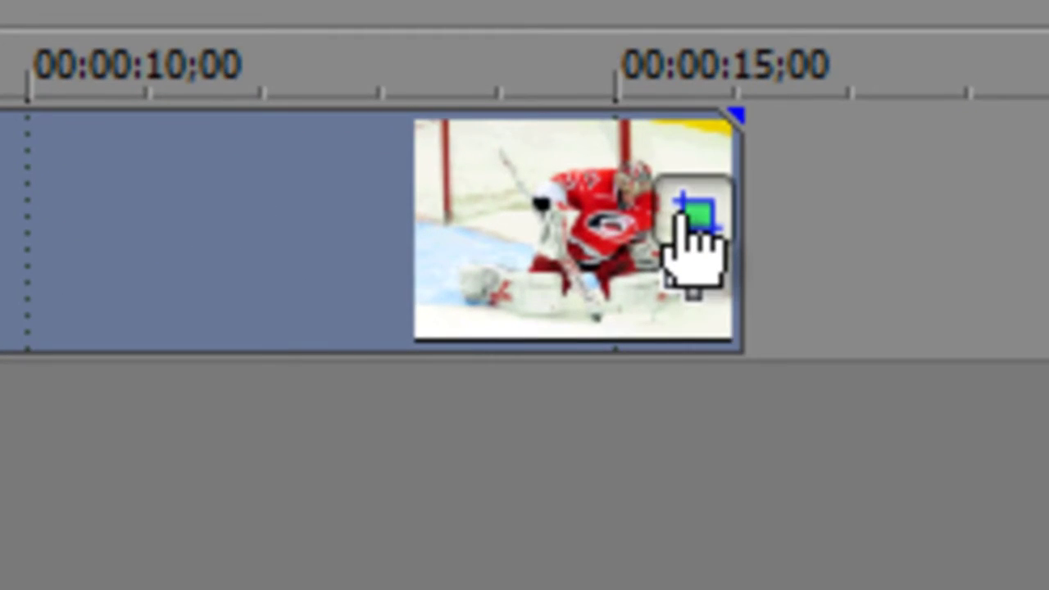
Step: Shrink the event's Pan/Crop frame around the goalkeeper at 00:00:16;03 and play the zoom-in from the start
click(688, 215)
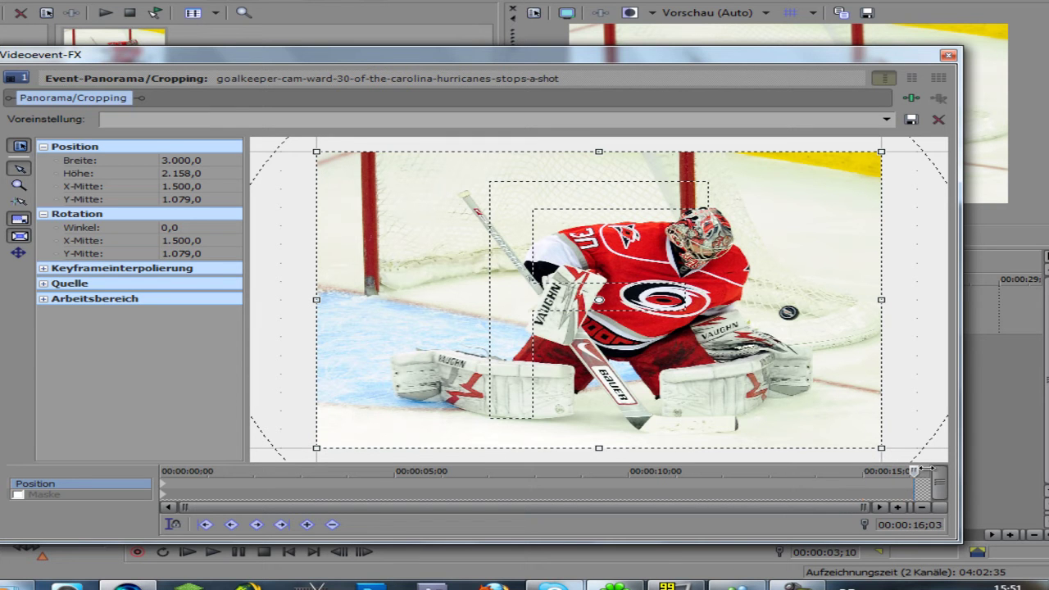
drag(320, 445, 473, 374)
click(948, 55)
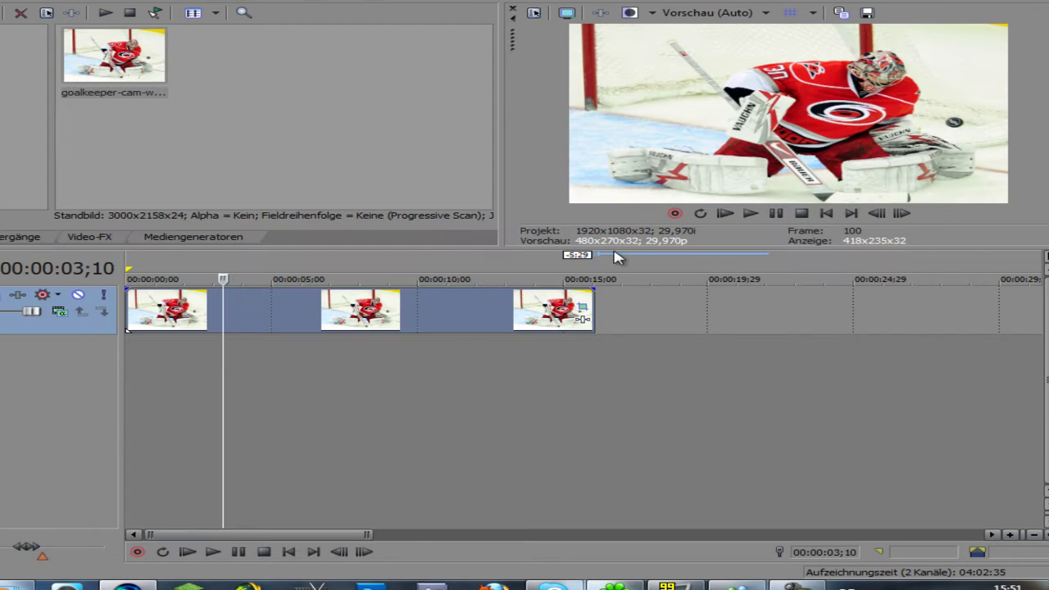
click(188, 551)
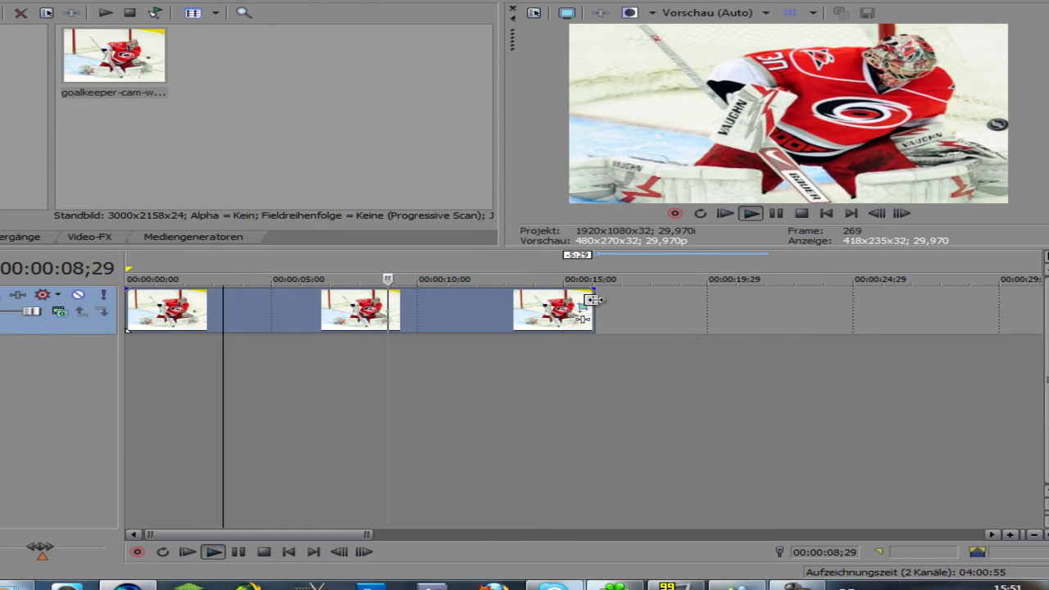
Step: Shorten the event to about 2 seconds and set a Pan/Crop frame of about 2,042 × 1,469 at 00:00:02;07
drag(585, 309, 189, 306)
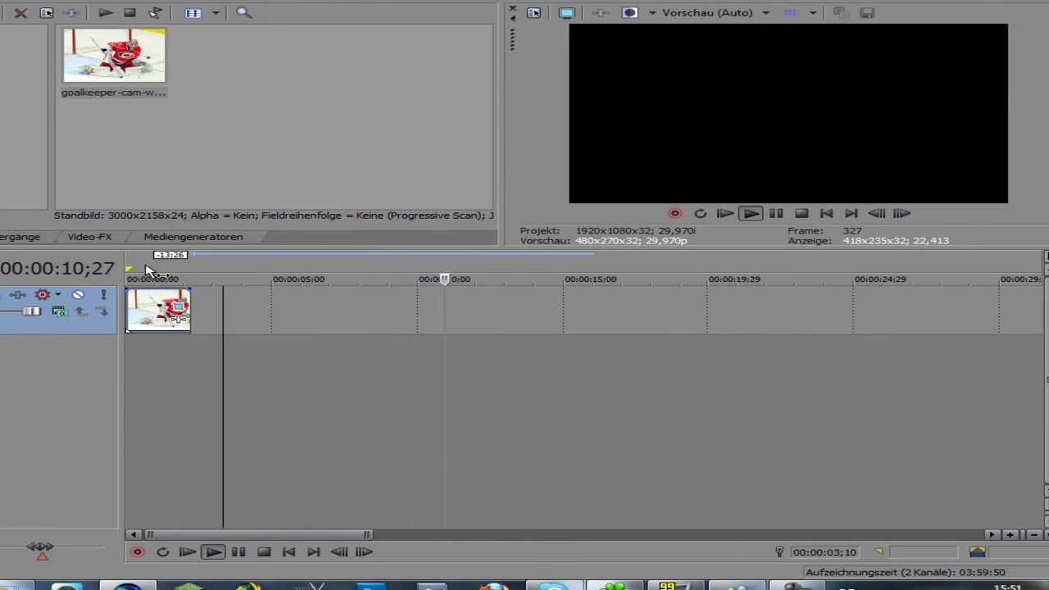
click(177, 307)
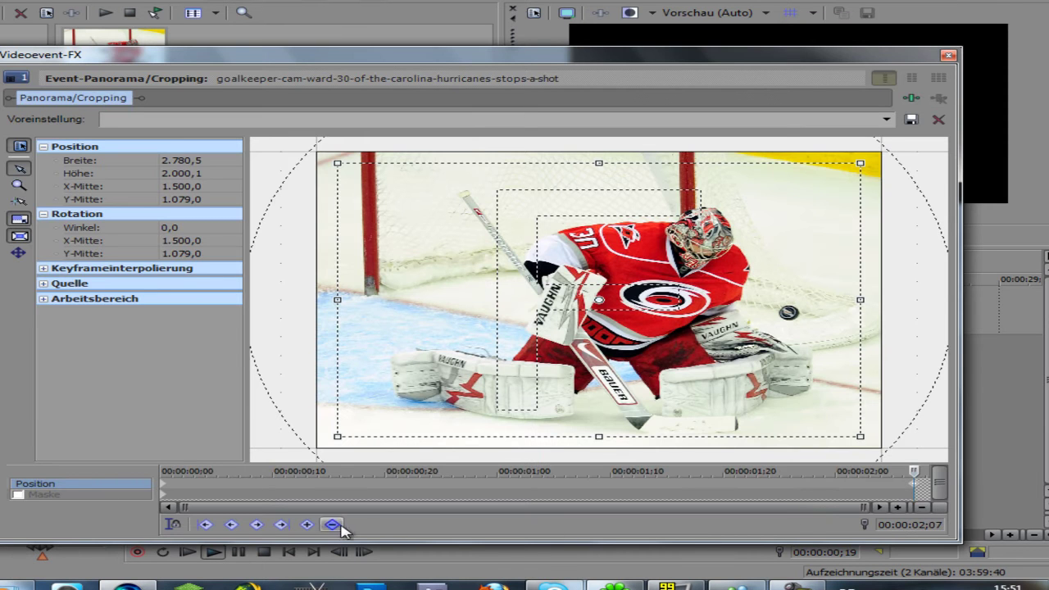
drag(324, 453, 414, 400)
click(948, 54)
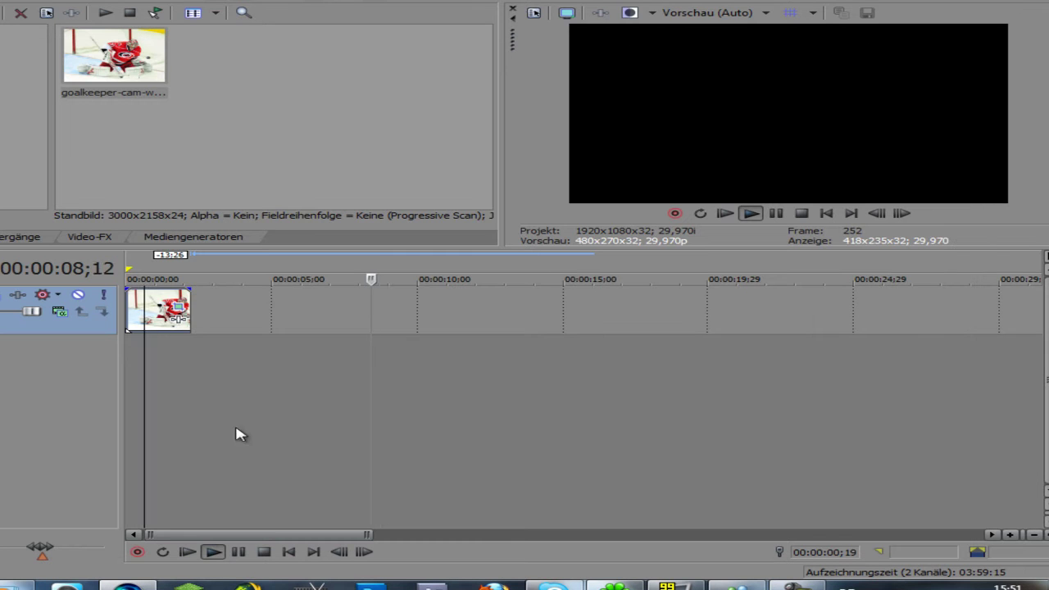
Step: Play the shortened event to preview the faster zoom, and pause playback
click(209, 552)
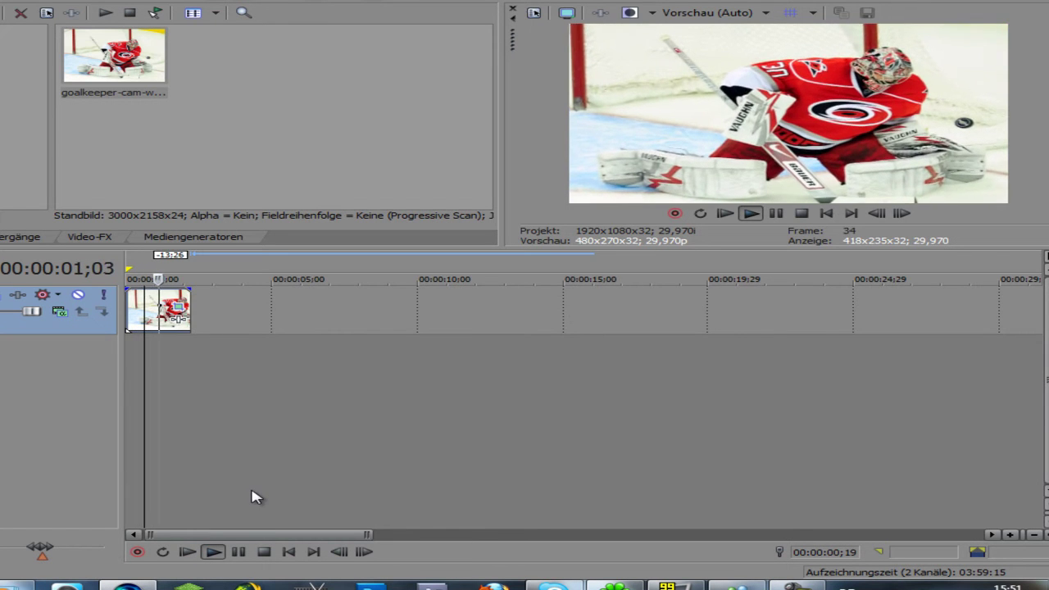
scroll(263, 475, up, 4)
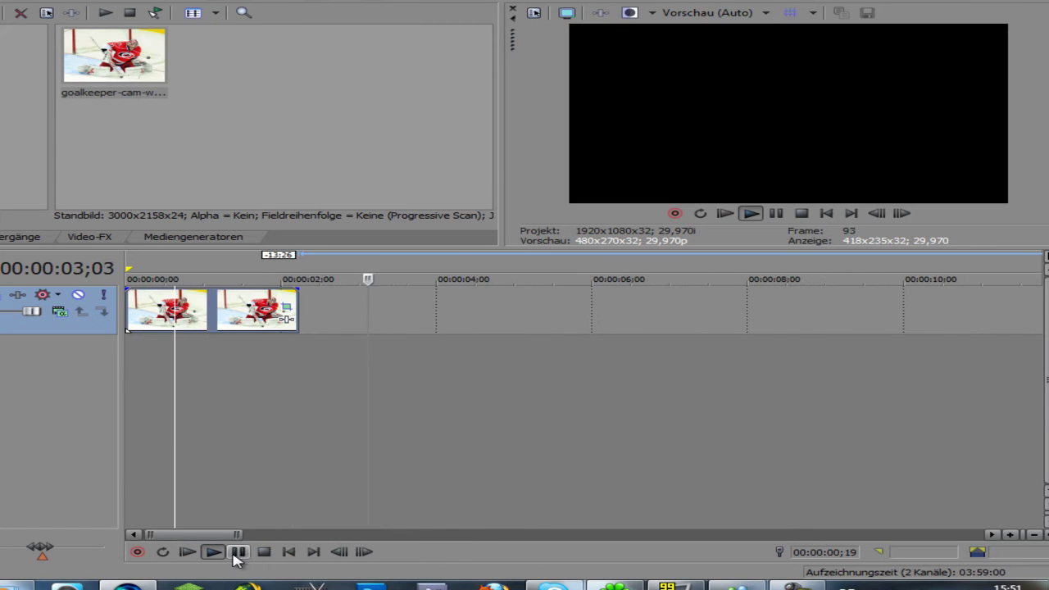
click(237, 554)
Step: Extend the shortened goalkeeper event to about 16 seconds again
drag(298, 305, 821, 320)
scroll(820, 335, down, 3)
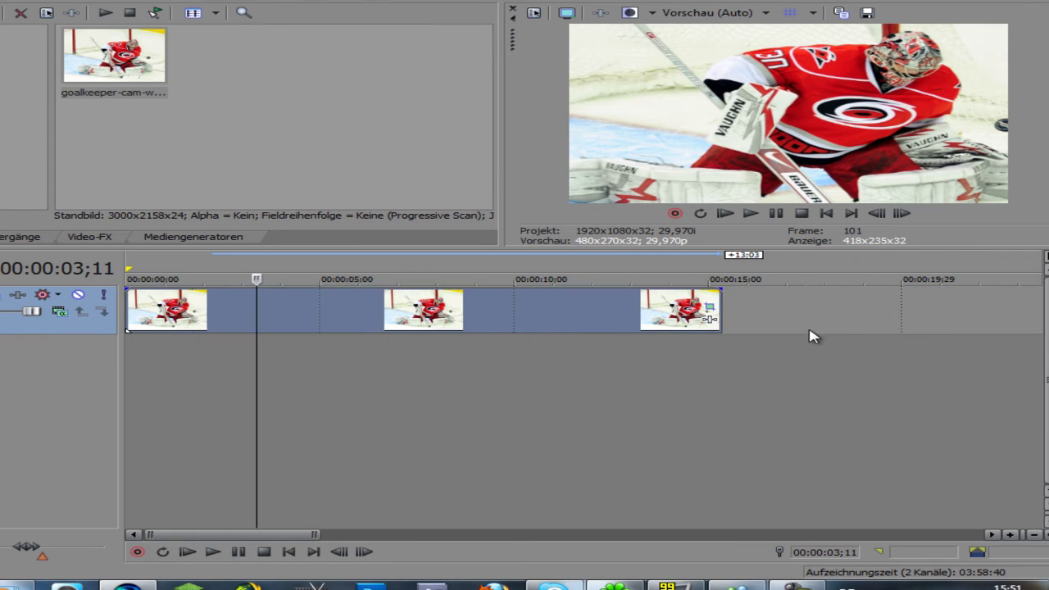
drag(715, 318, 740, 321)
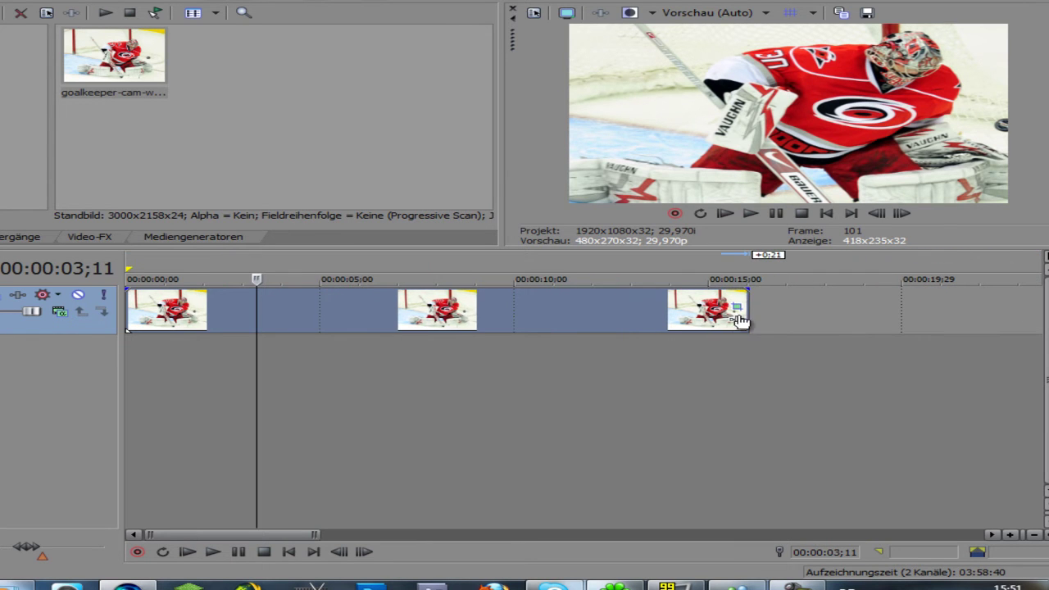
Step: Delete the Pan/Crop keyframe at 00:00:02;07 and shrink the frame to about 1,496 × 1,076 at 00:00:07;00
click(739, 308)
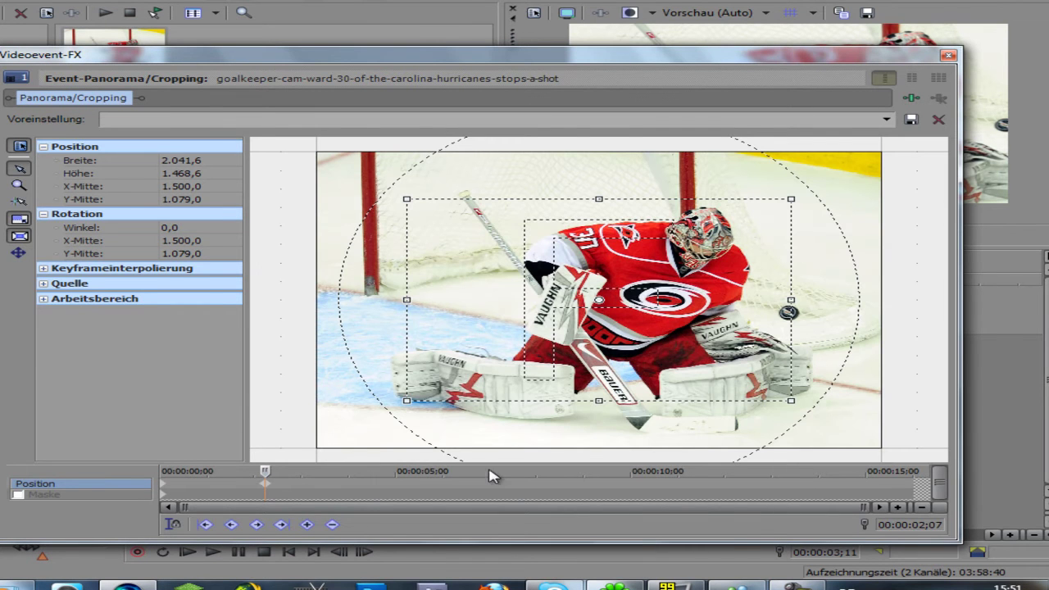
click(333, 525)
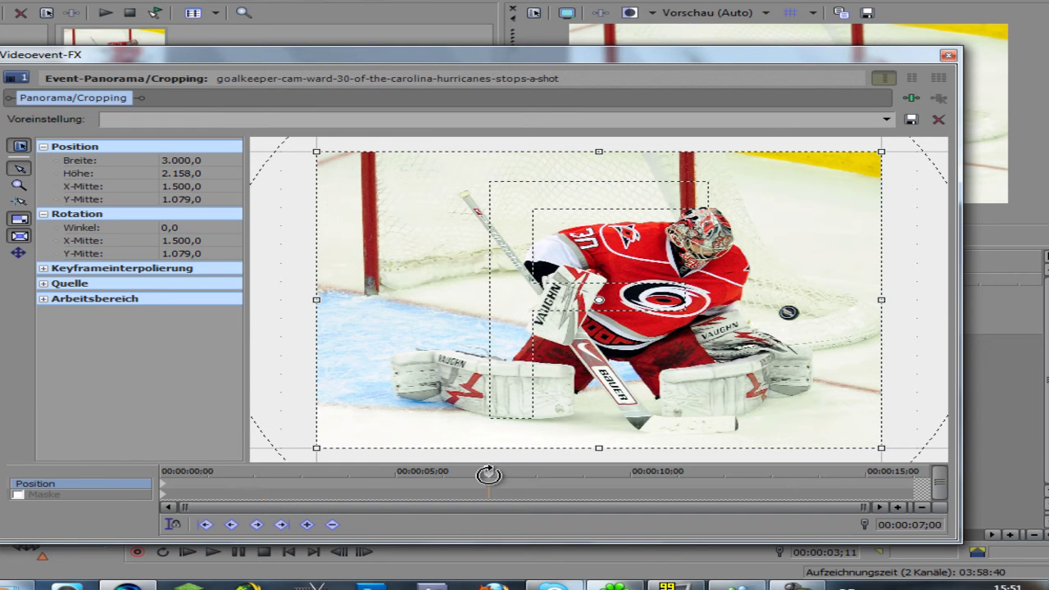
drag(309, 444, 459, 373)
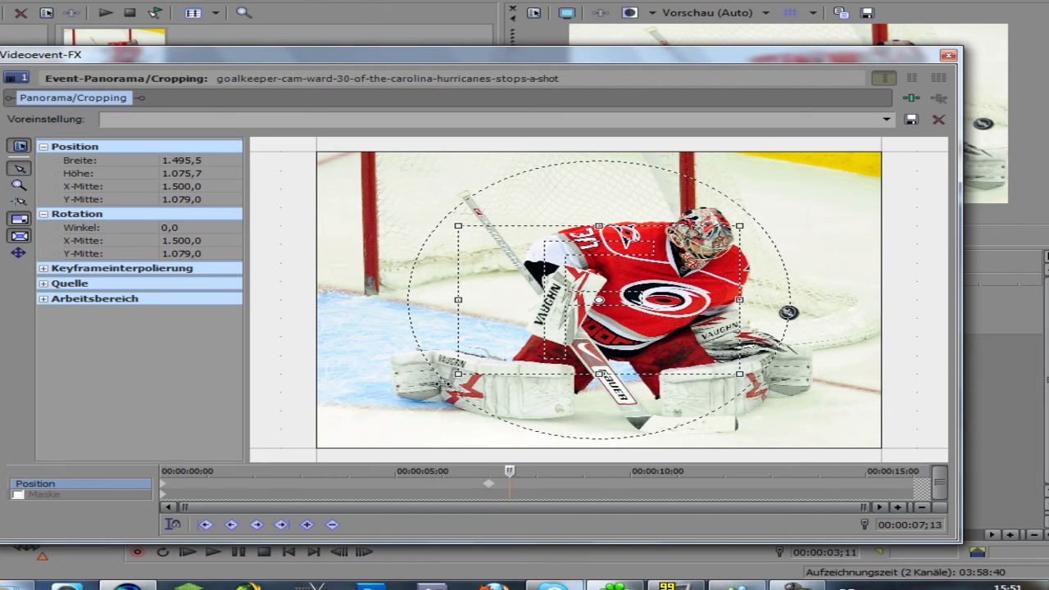
Step: Widen the Pan/Crop frame to the full 3,000 × 2,158 image at 00:00:07;14 and play the event from the start
drag(453, 375, 312, 456)
click(948, 55)
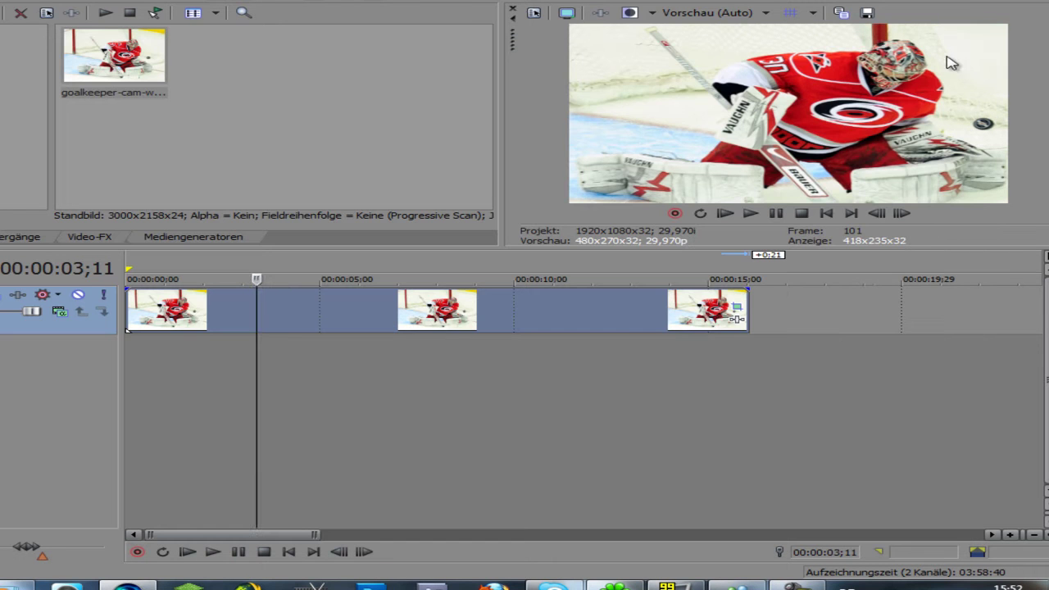
click(188, 557)
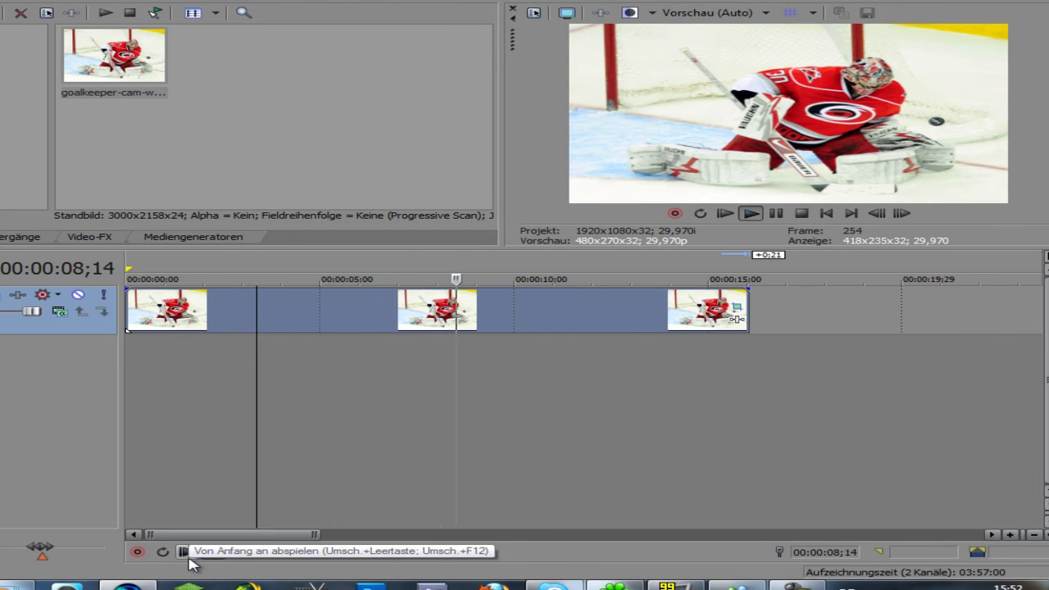
Step: Delete the goalkeeper event's Pan/Crop keyframe at 00:00:07;14
right_click(576, 325)
click(656, 240)
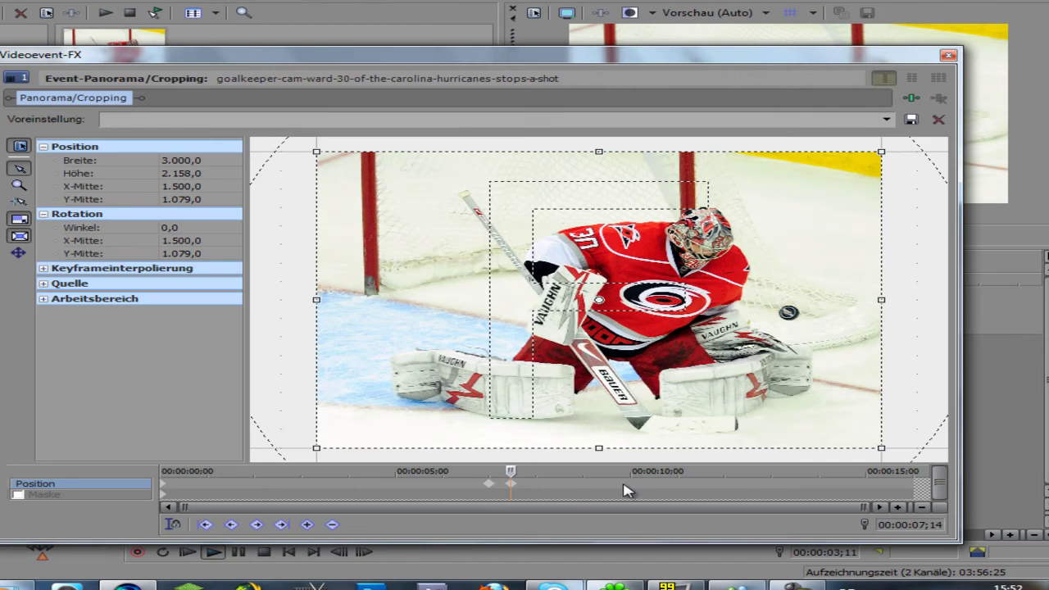
right_click(512, 490)
click(574, 366)
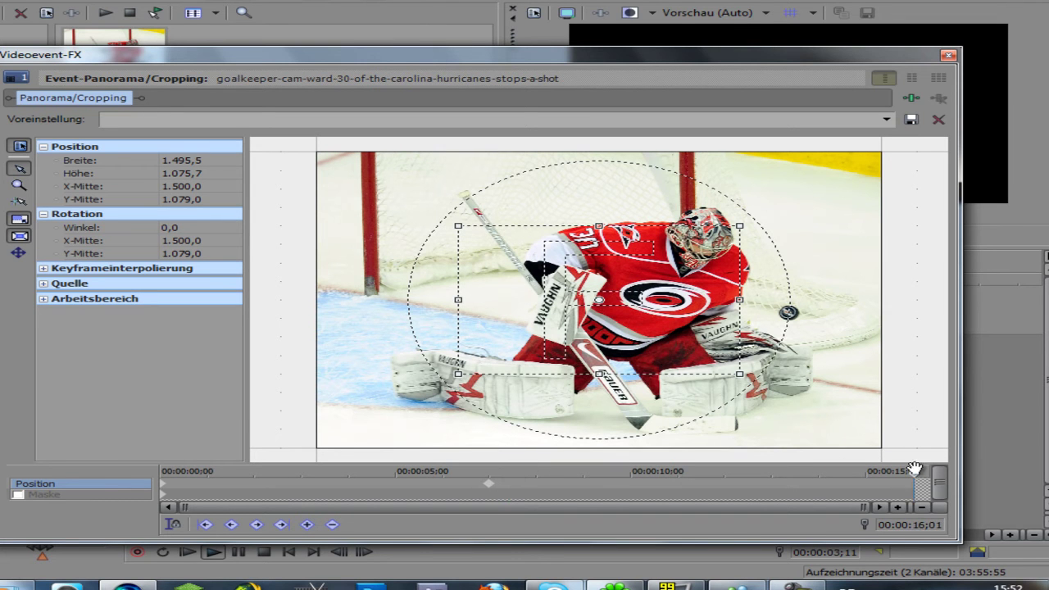
Step: Widen the Pan/Crop frame to about 3,022 × 2,174 at 00:00:16;01 and play the zoom from about 00:00:04;27
drag(457, 373, 311, 450)
click(946, 53)
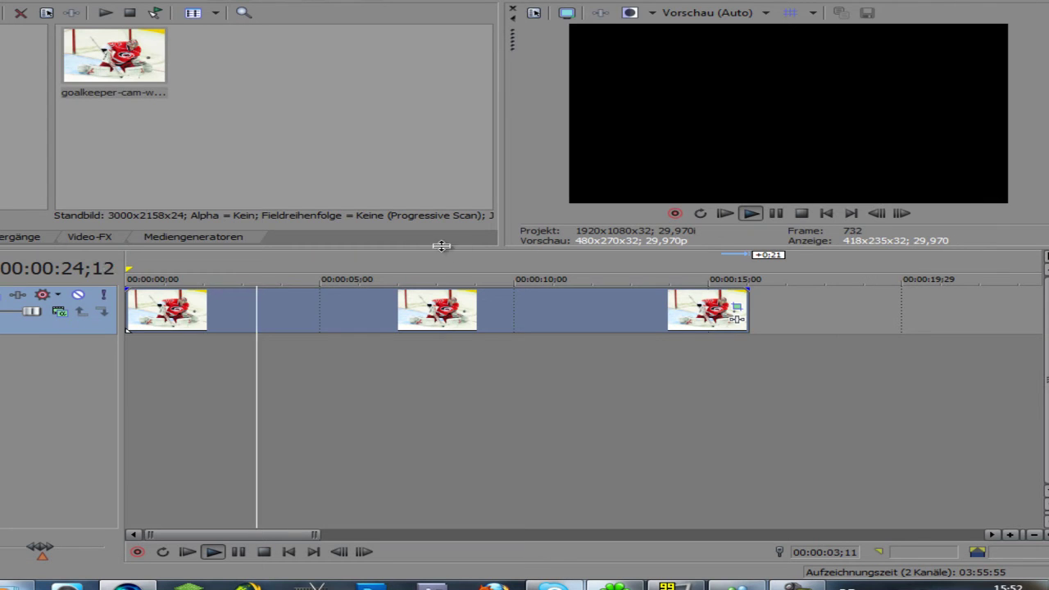
click(317, 279)
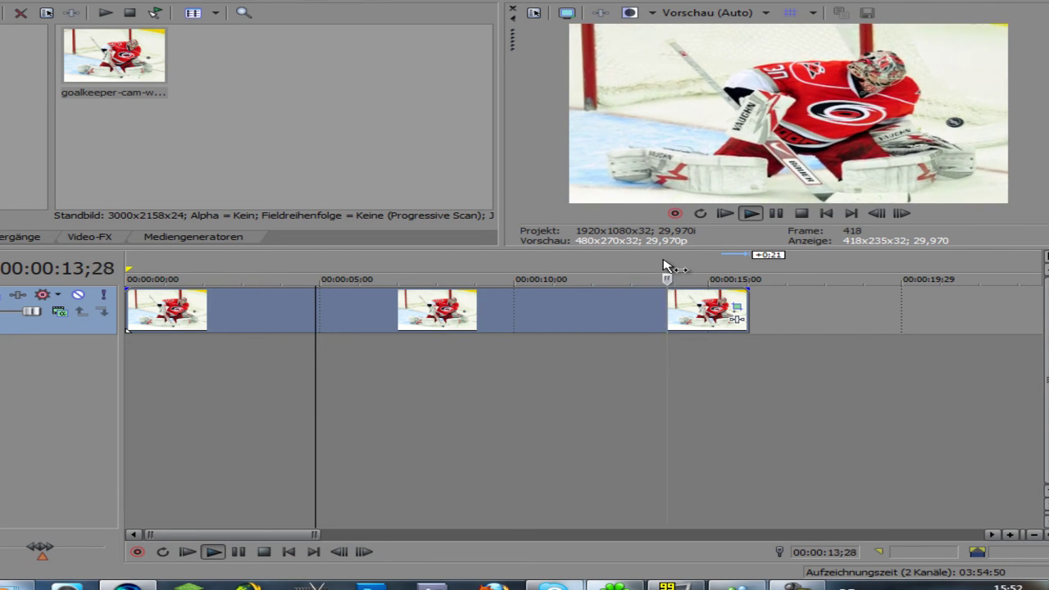
Step: Delete the event's Pan/Crop keyframes at 00:00:16;01 and 00:00:07;00
click(736, 309)
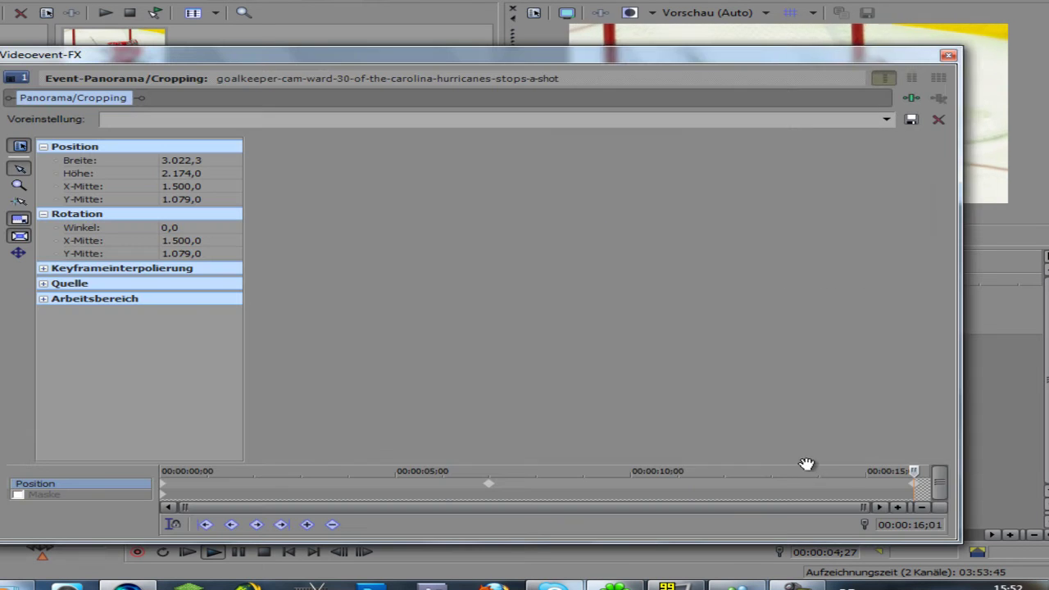
click(332, 524)
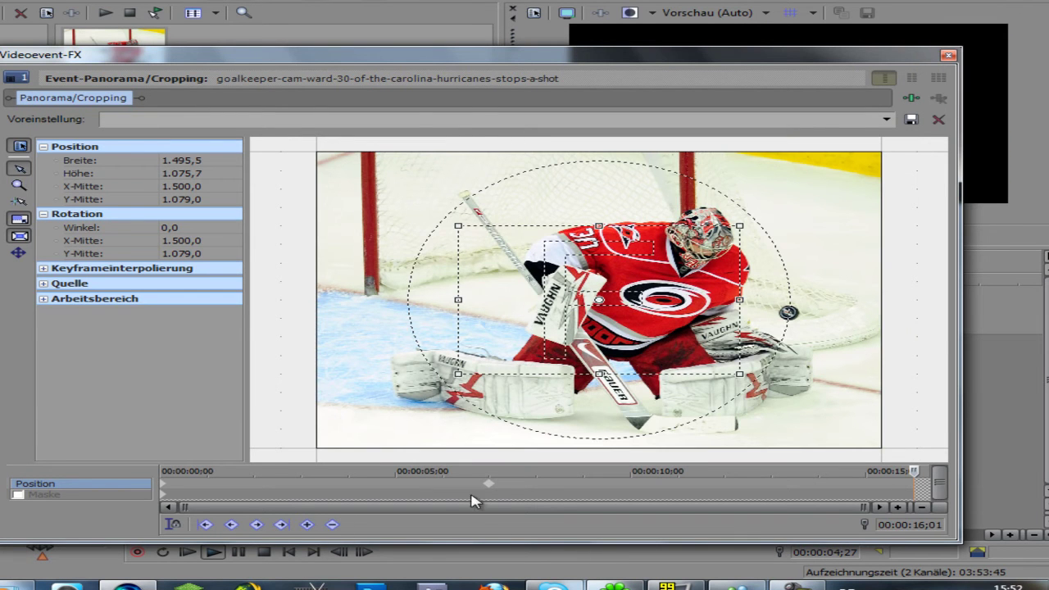
click(490, 471)
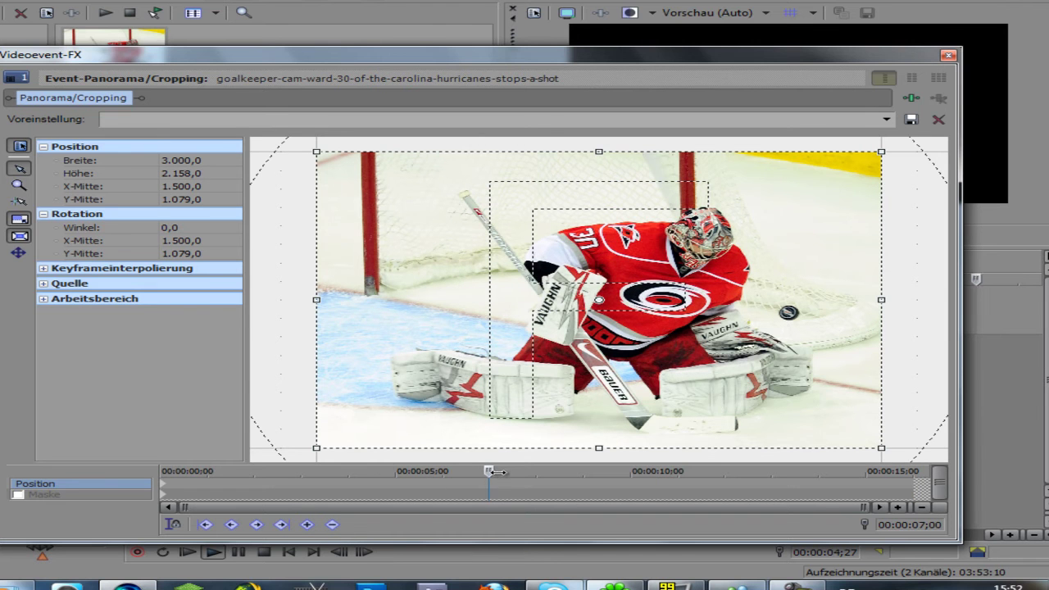
Step: Set the starting Pan/Crop frame to about 1,941 × 1,396 and the 00:00:16;01 frame to about 2,989 × 2,150, and play the zoom-out
drag(331, 440, 410, 403)
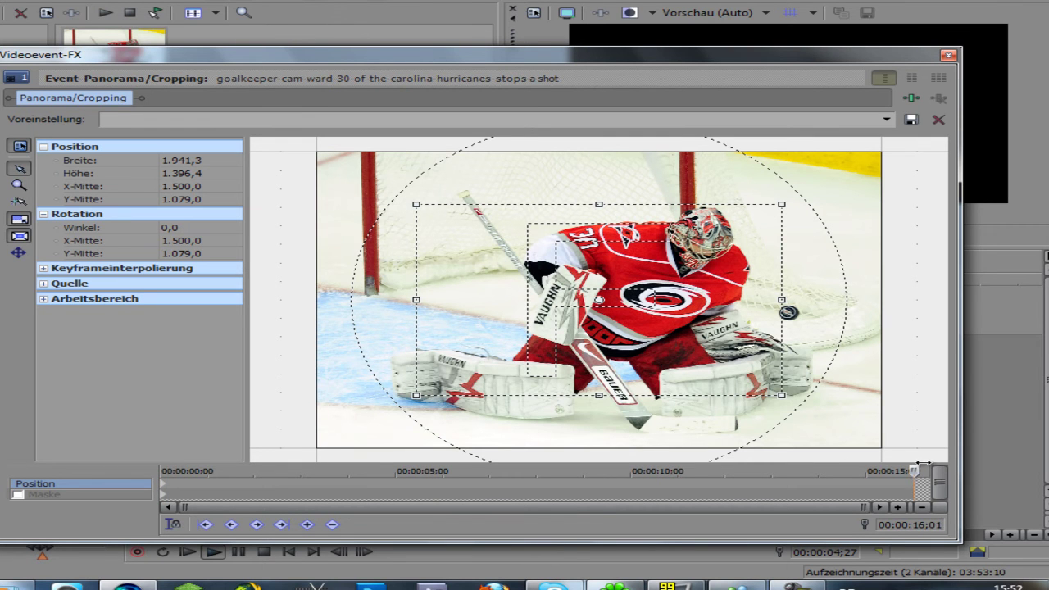
drag(413, 396, 316, 474)
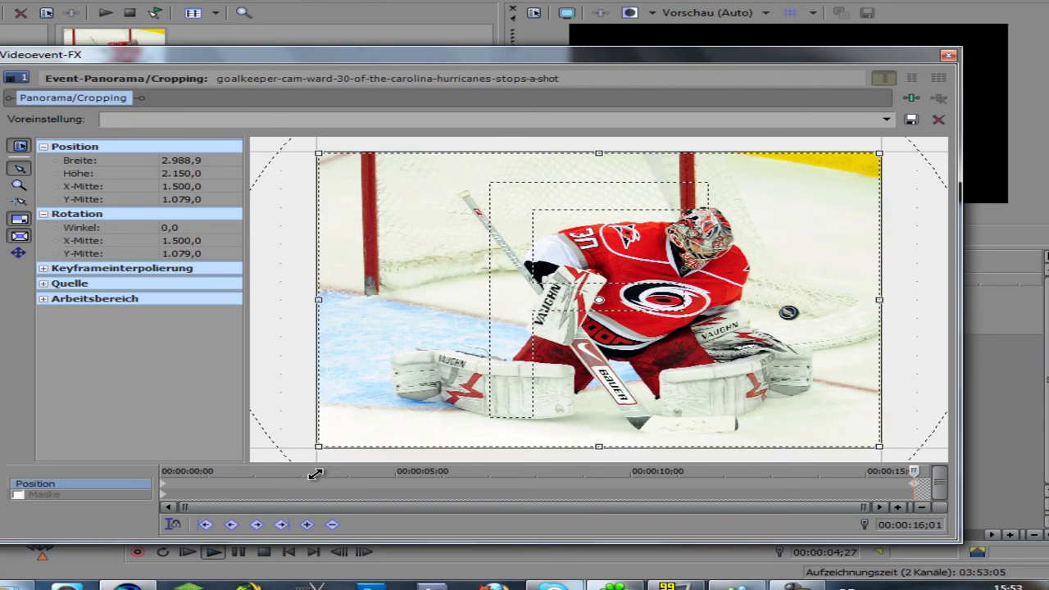
click(948, 55)
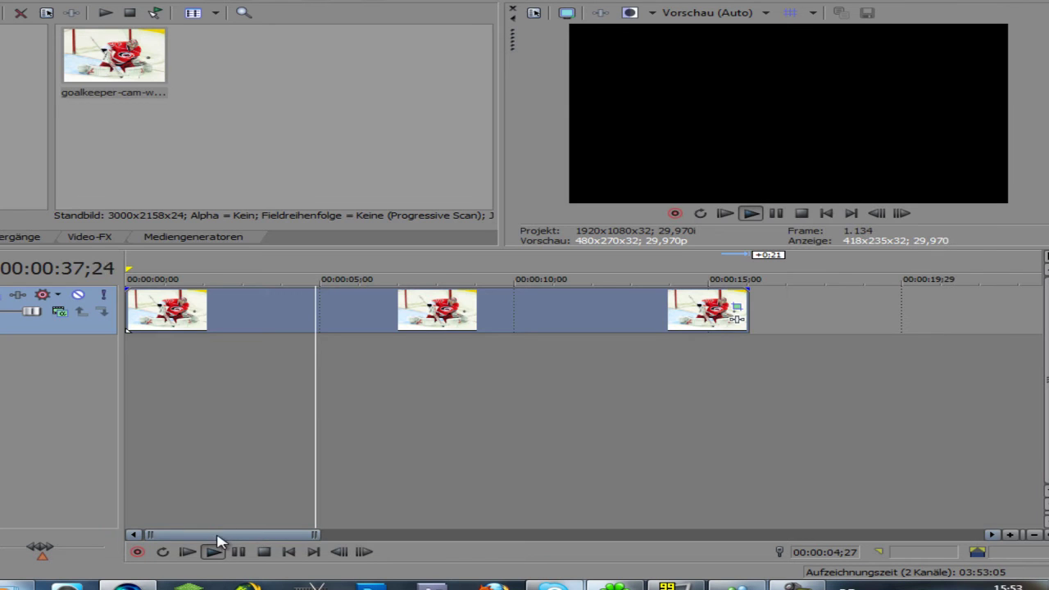
click(187, 553)
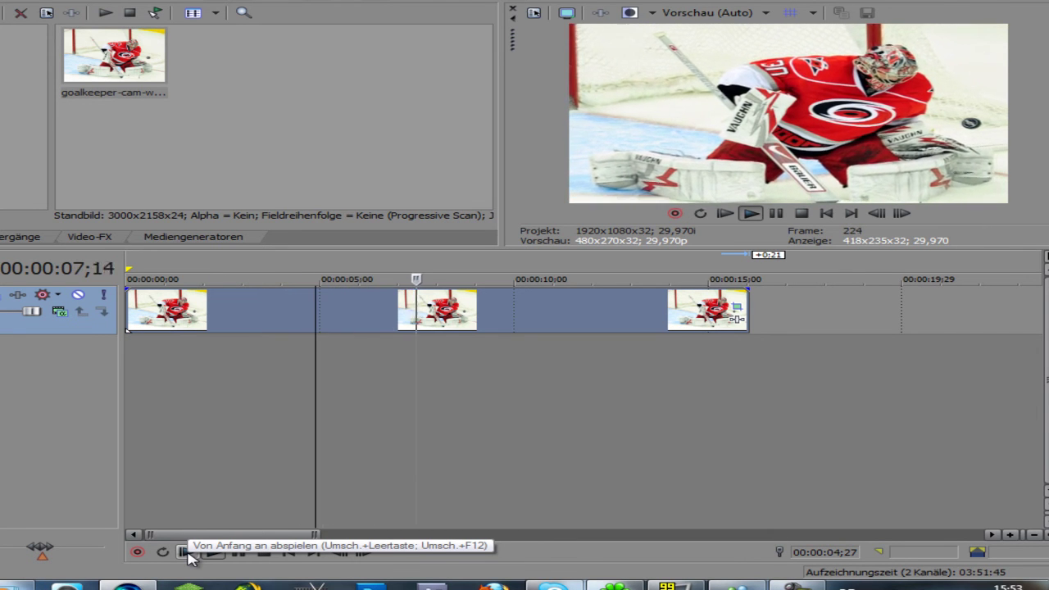
scroll(772, 418, down, 2)
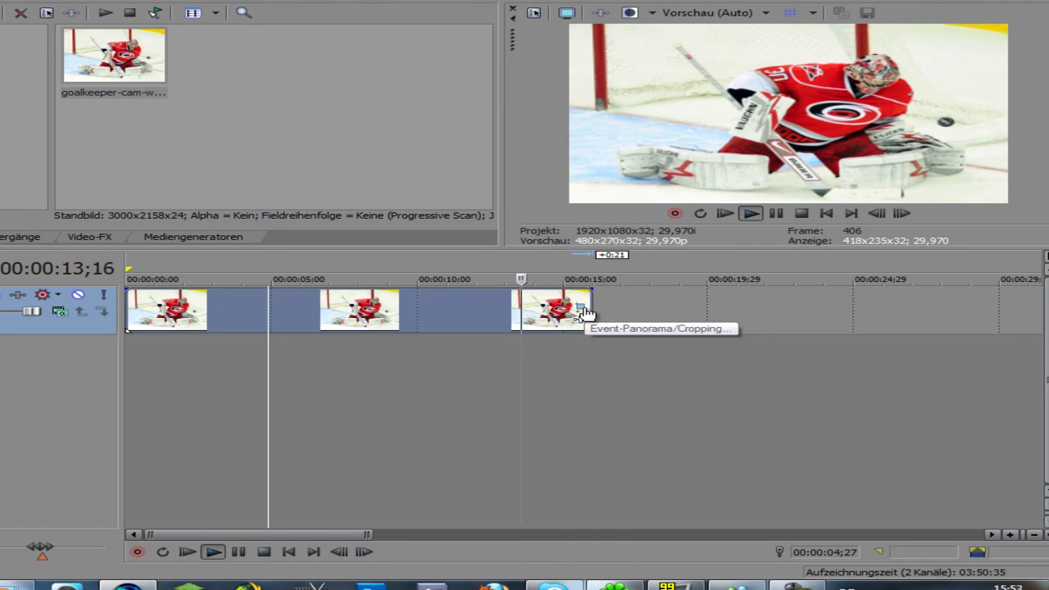
Step: Delete the goalkeeper event's Pan/Crop keyframe at 00:00:16;01 and widen the starting frame to about 3,010 × 2,165
click(582, 308)
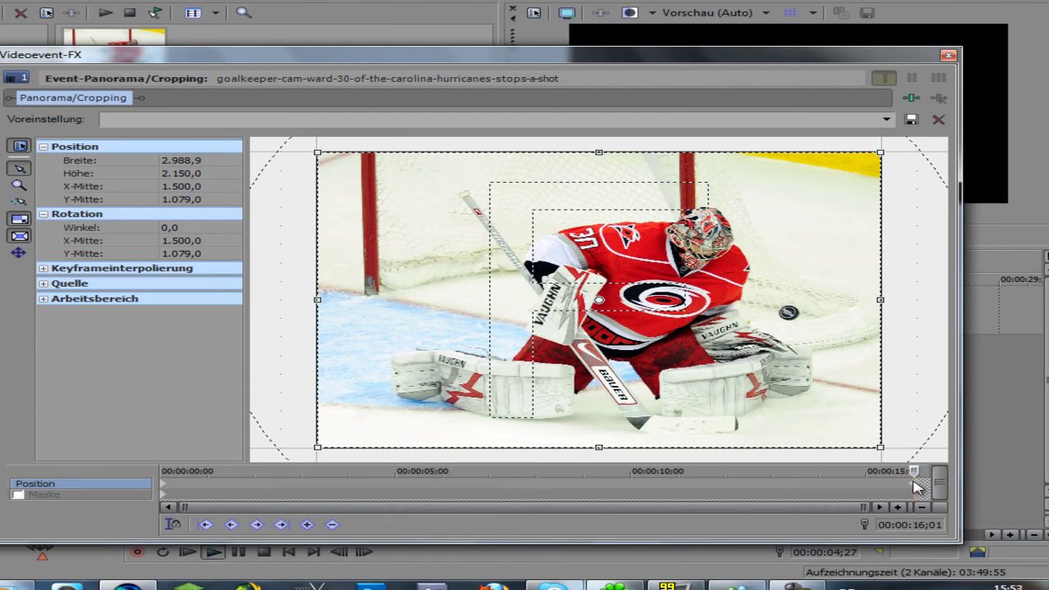
click(334, 525)
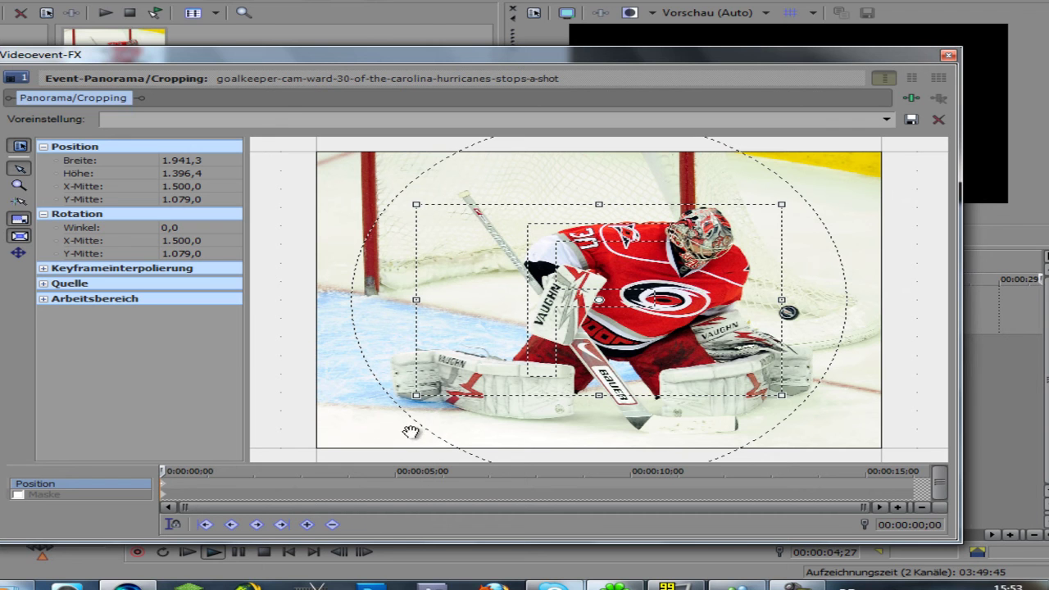
drag(426, 394, 310, 447)
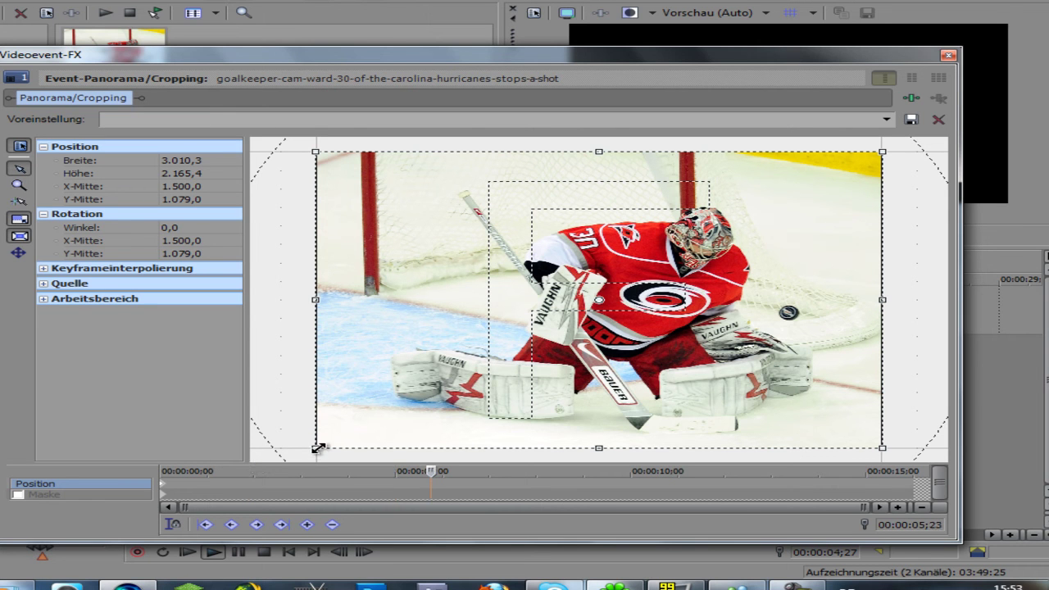
Step: Shrink the Pan/Crop frame to about 2,364 × 1,700 at 00:00:05;23, recentre it to about 1,823, 845 at 00:00:16;01, and play the result
drag(318, 449, 379, 429)
drag(431, 471, 724, 472)
drag(564, 403, 635, 363)
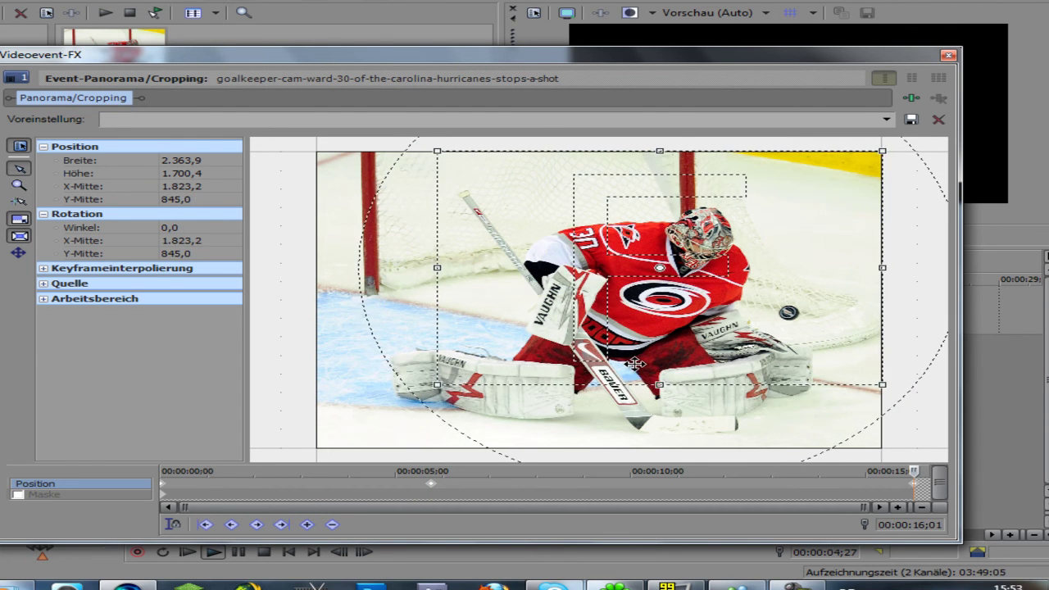
click(949, 54)
click(188, 552)
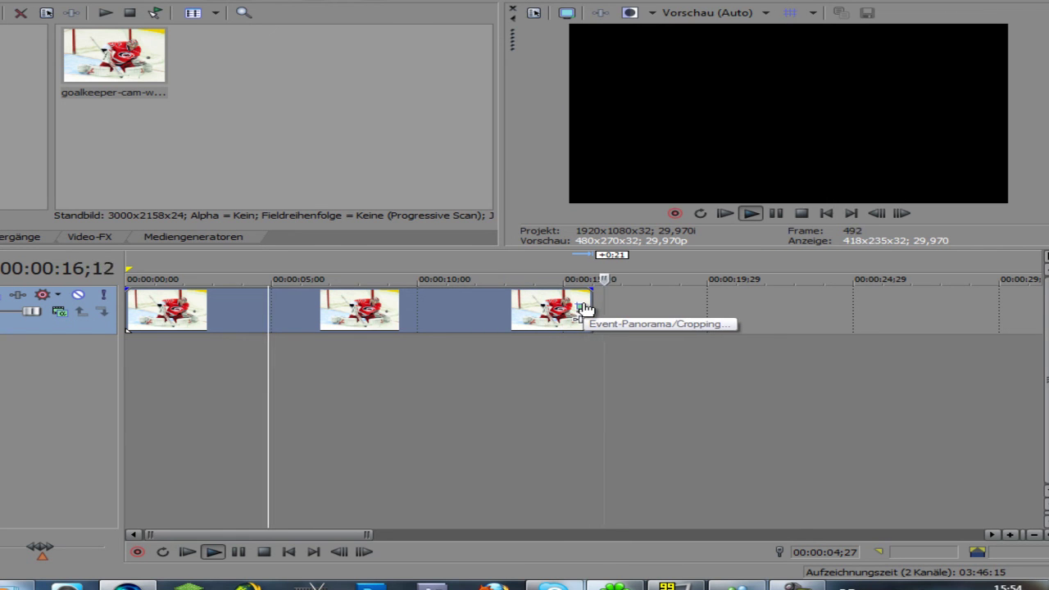
Step: Delete the event's Pan/Crop keyframes at 00:00:16;01 and 00:00:05;23 and play the timeline
click(581, 305)
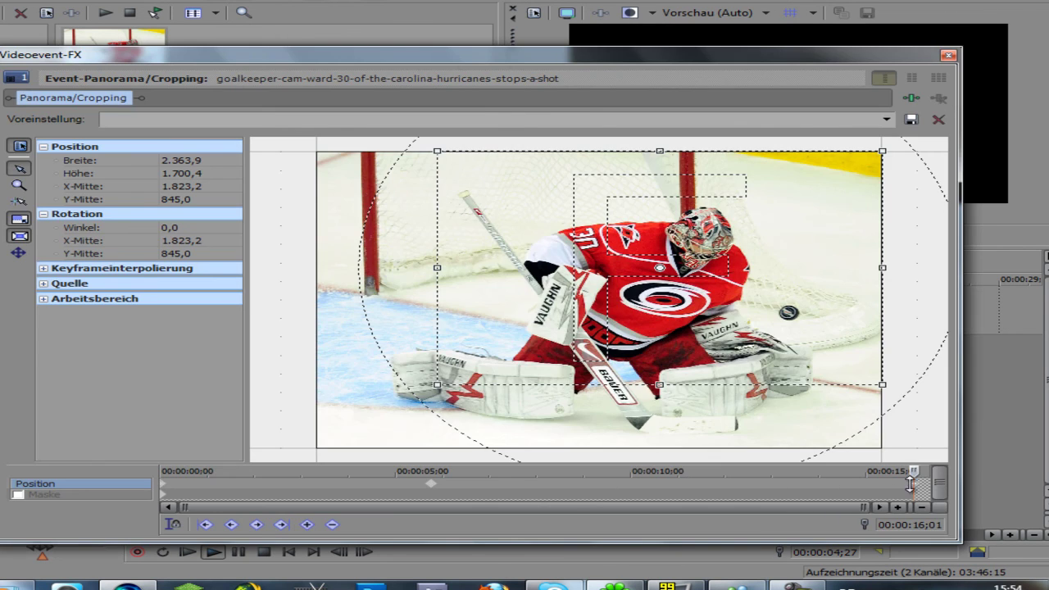
click(333, 524)
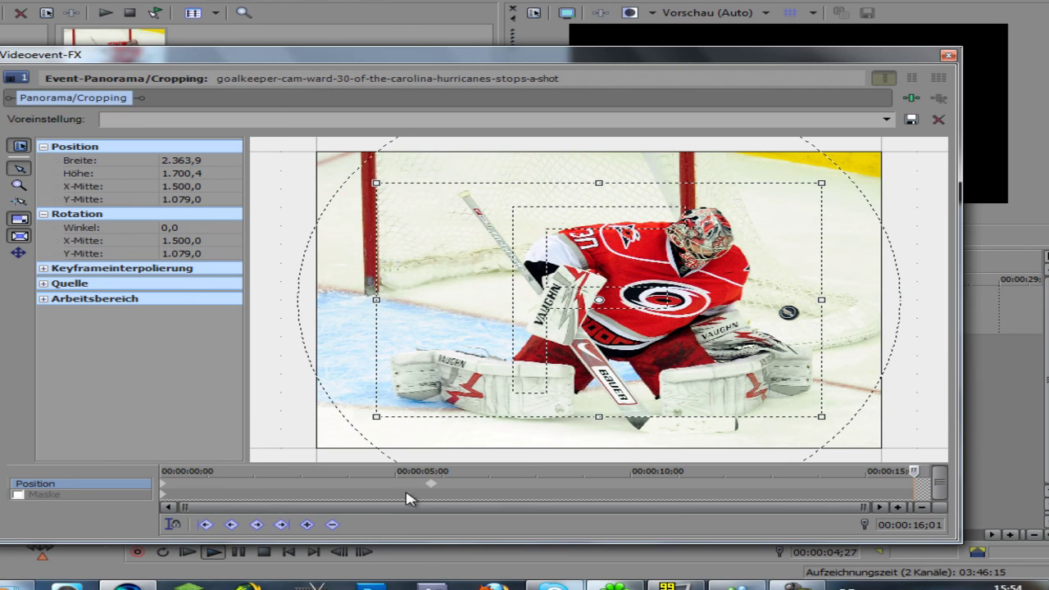
click(333, 525)
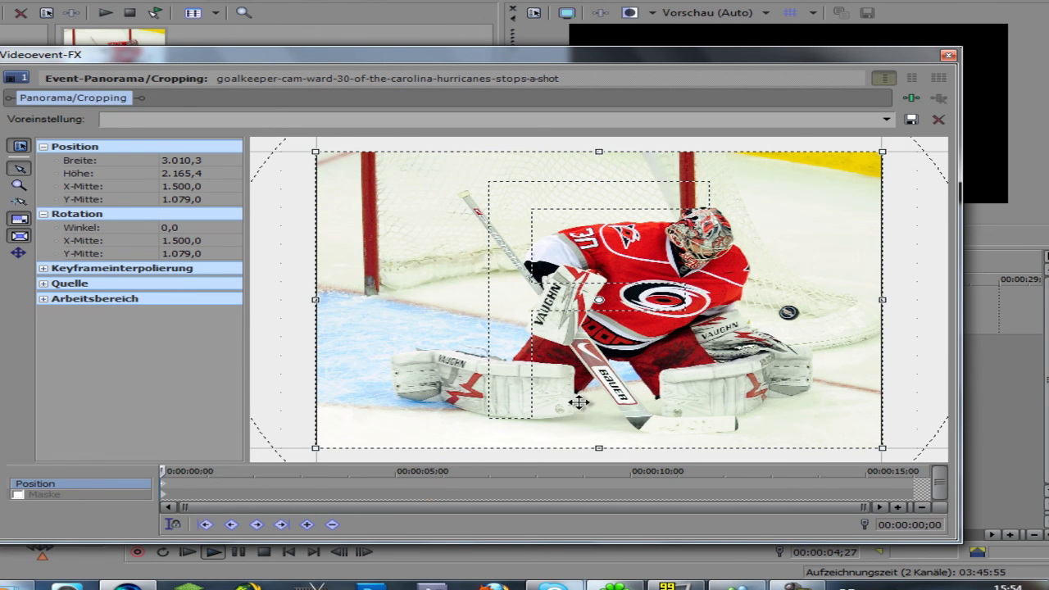
click(948, 54)
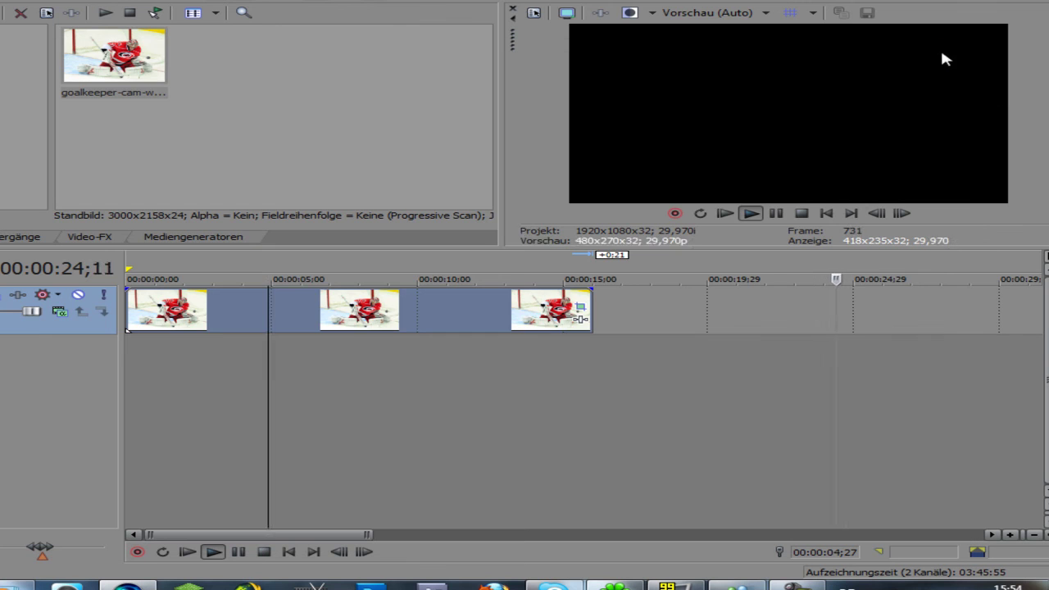
key(space)
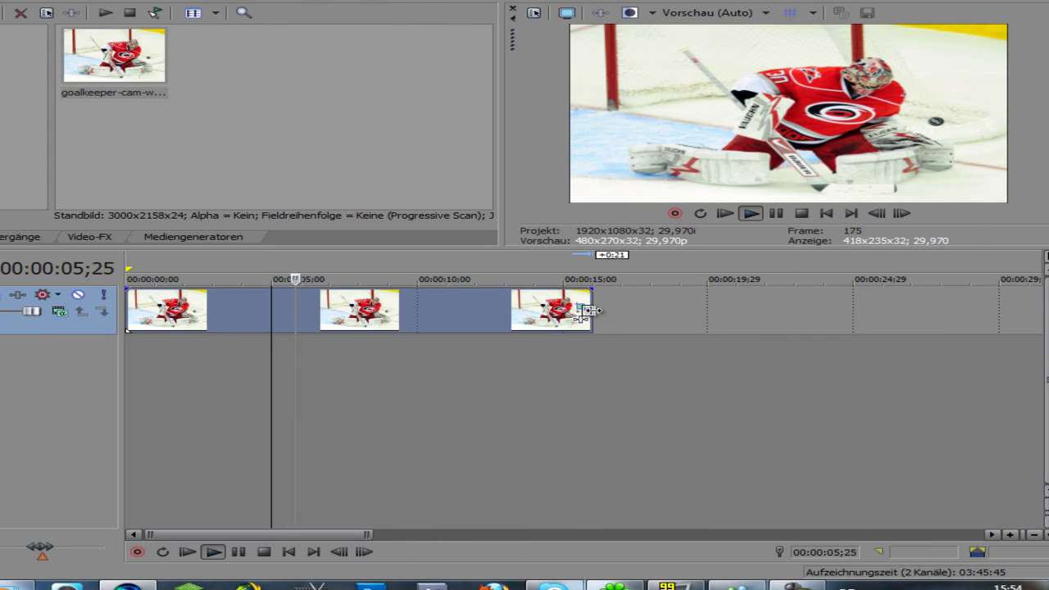
Step: Extend the goalkeeper event to about 00:00:28 and place the same image, equally long, on a new video track below
drag(589, 310, 942, 291)
drag(114, 55, 944, 390)
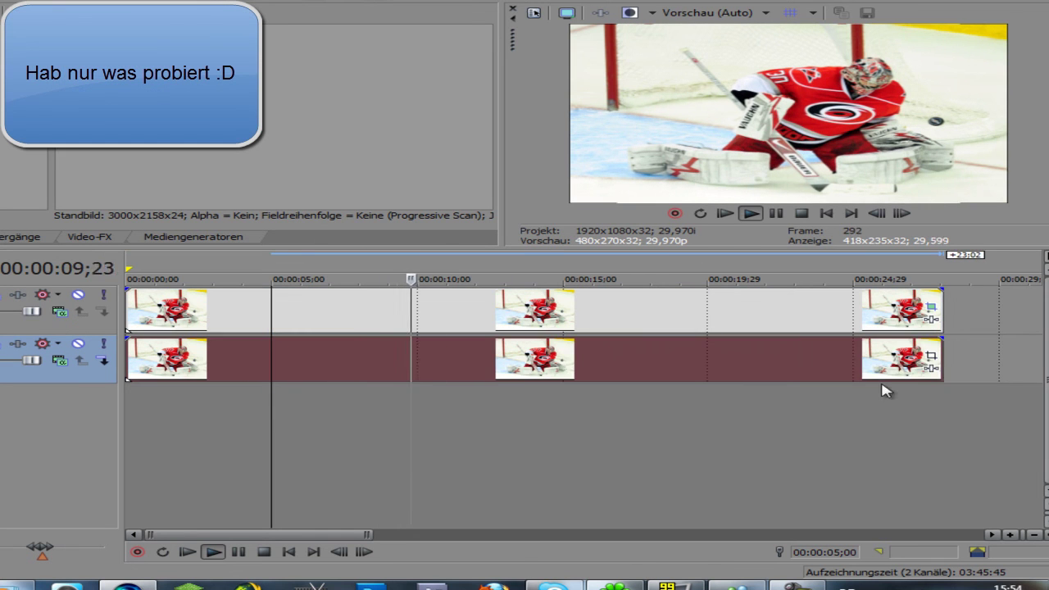
Step: Enable Kantenflimmern reduzieren in the properties of the lower track's goalkeeper event
right_click(822, 370)
right_click(822, 370)
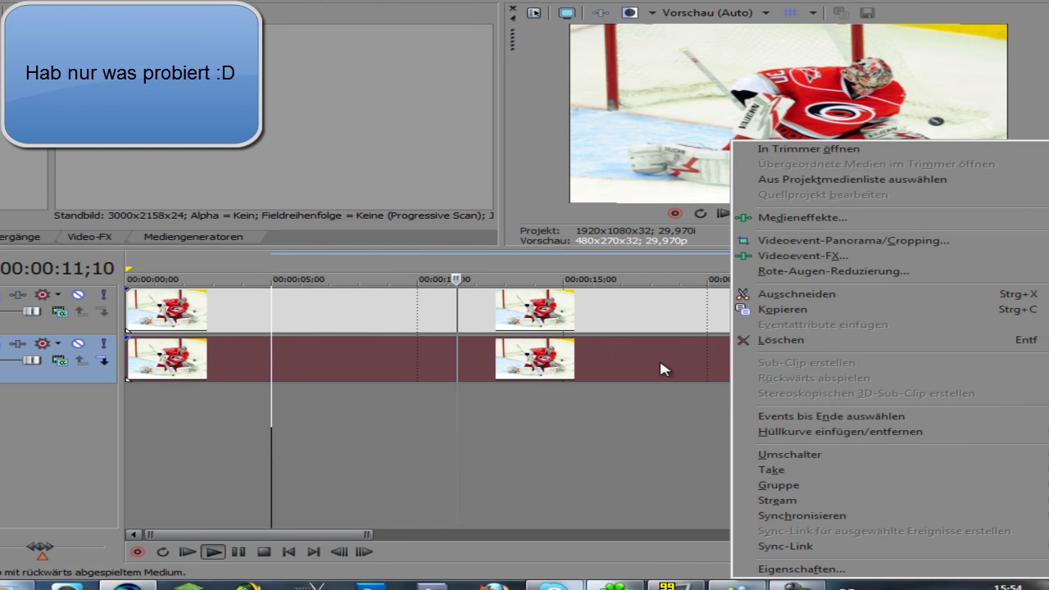
click(825, 565)
click(415, 164)
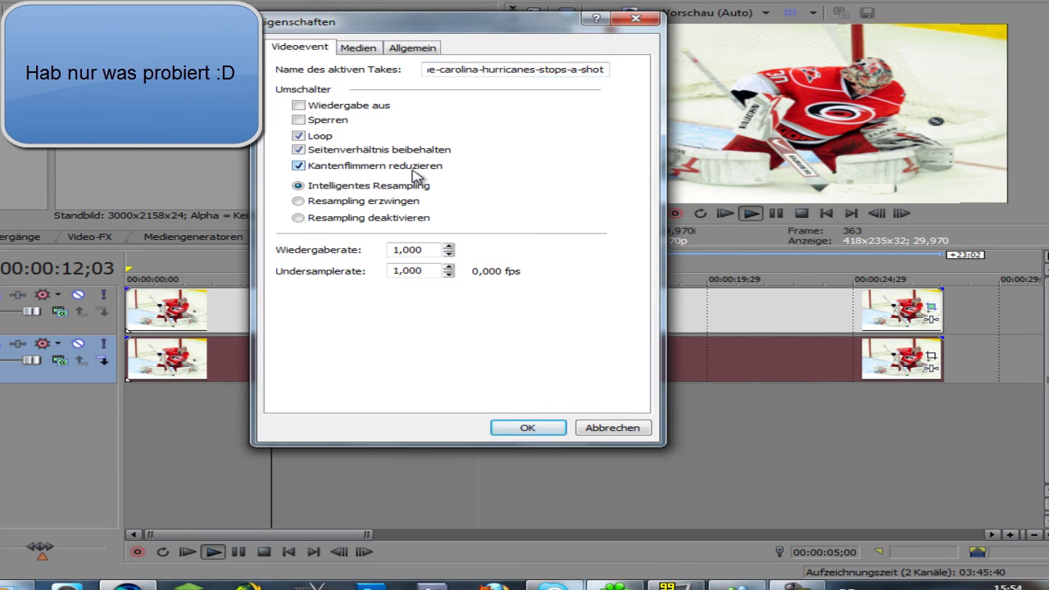
click(528, 427)
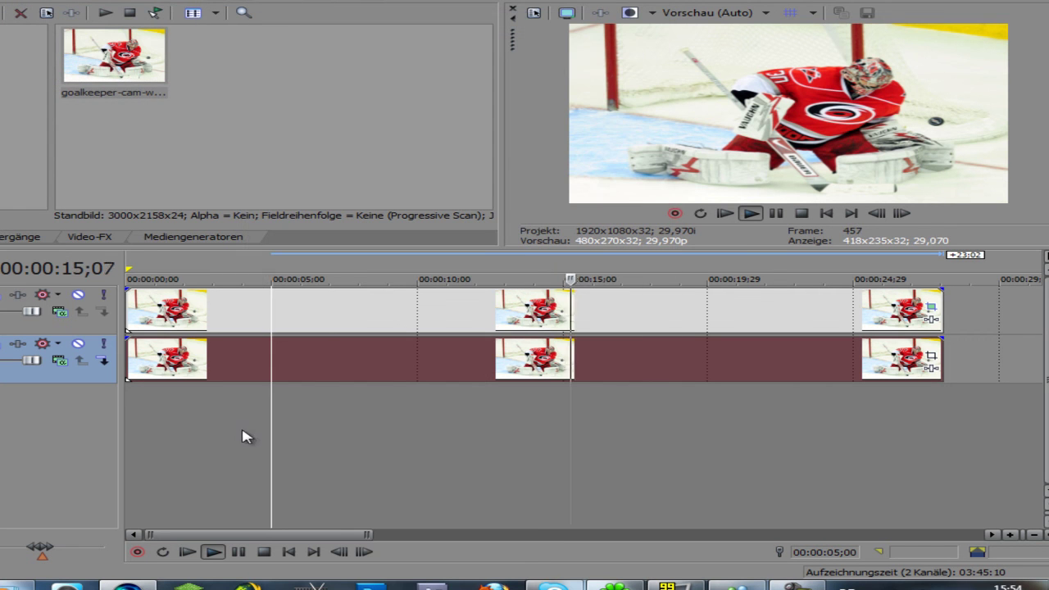
Step: Set the lower video track's compositing mode to Multiplizieren (Maske)
click(61, 366)
click(59, 360)
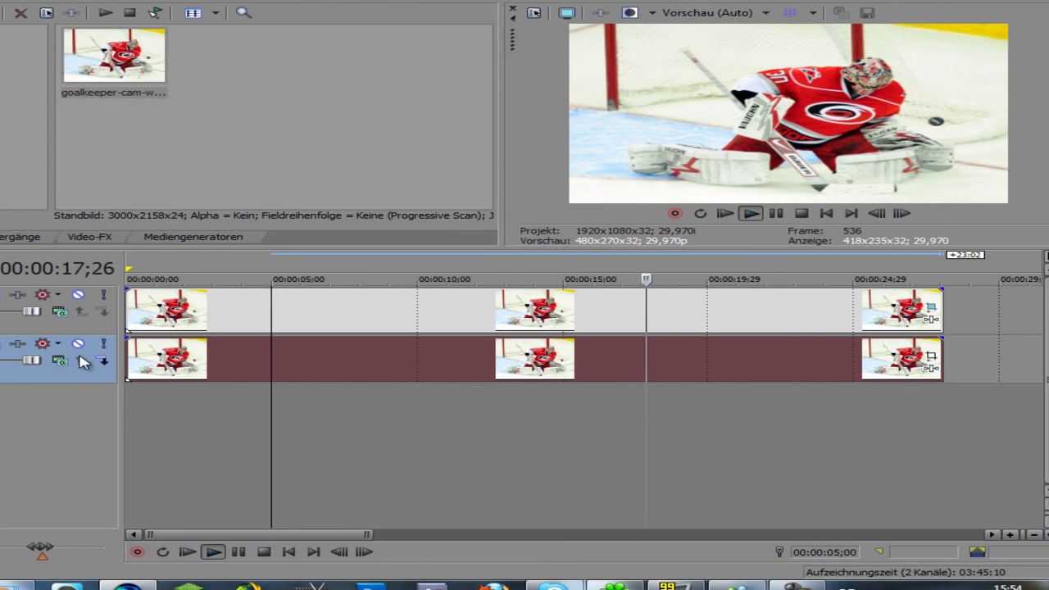
click(59, 361)
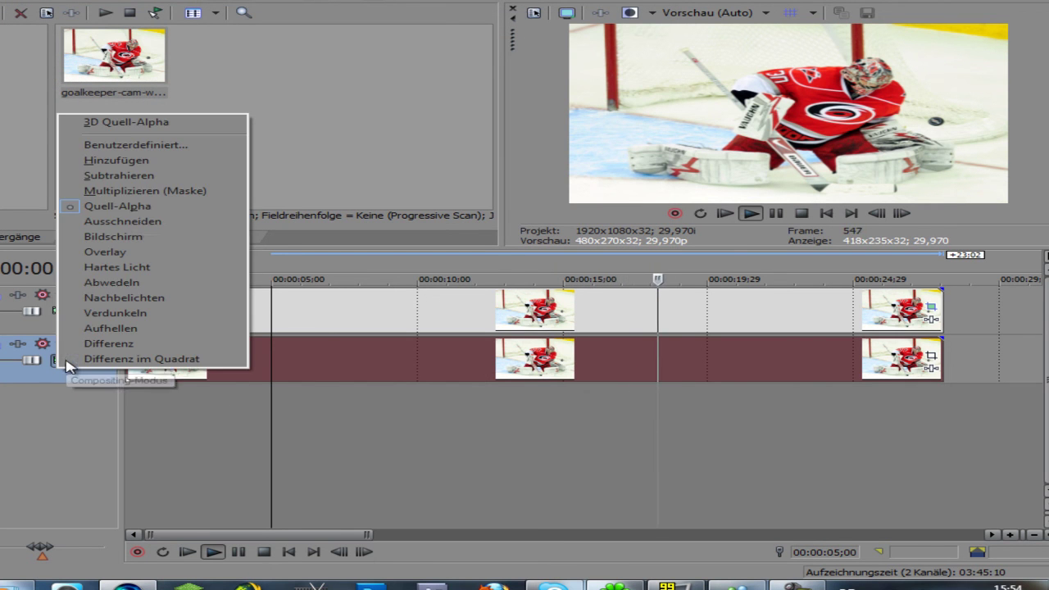
click(142, 193)
right_click(171, 311)
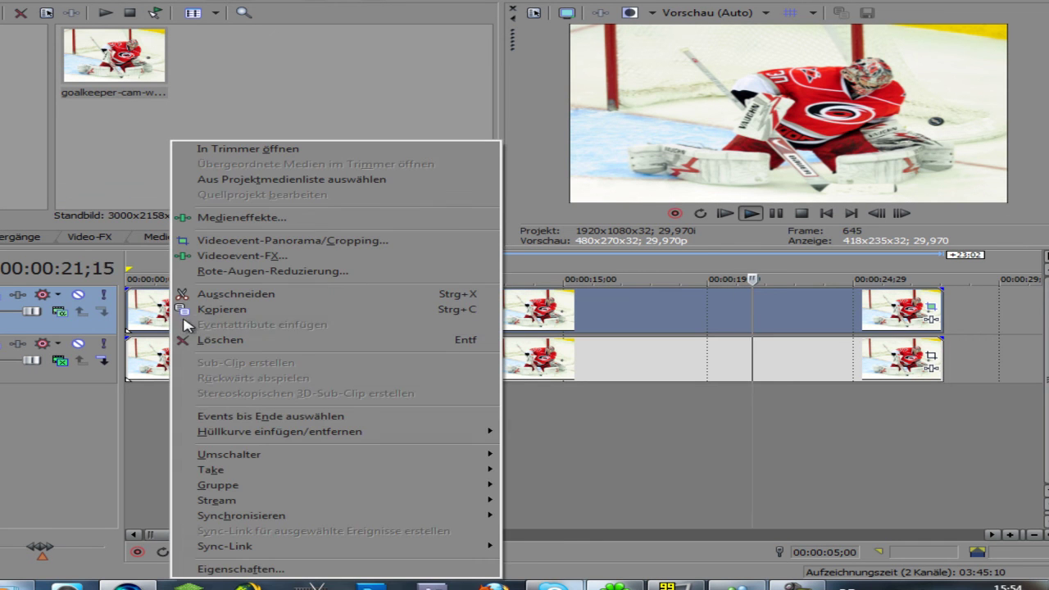
click(627, 299)
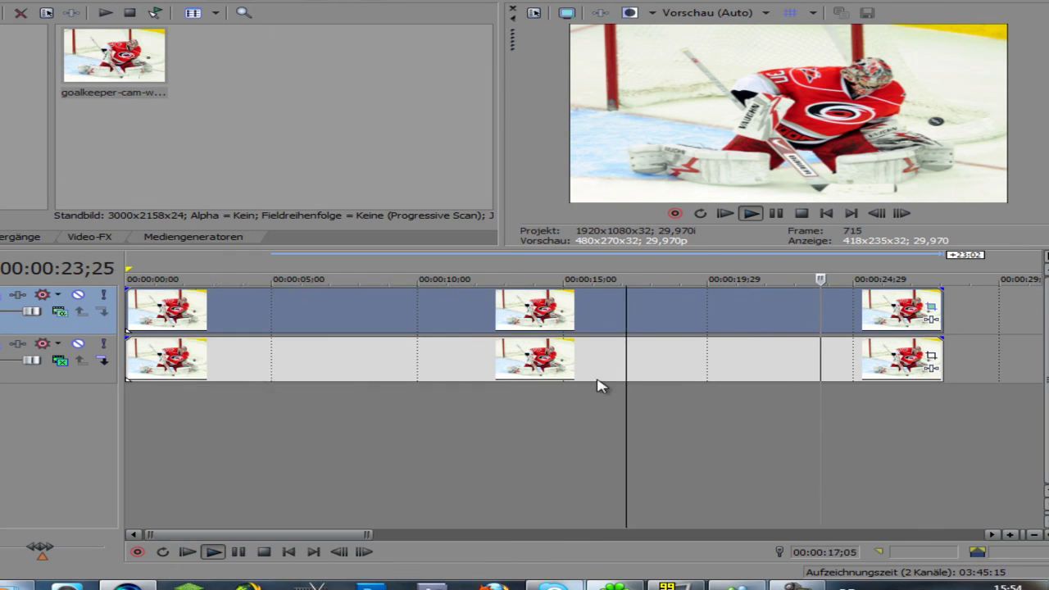
Step: Delete the lower video track together with its goalkeeper event
right_click(596, 352)
right_click(27, 354)
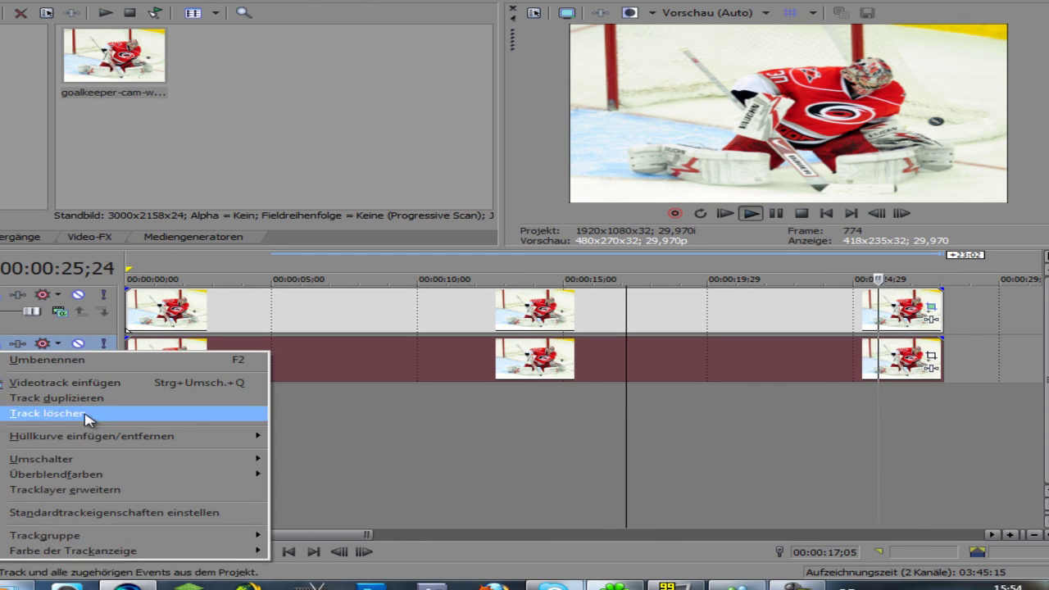
click(82, 414)
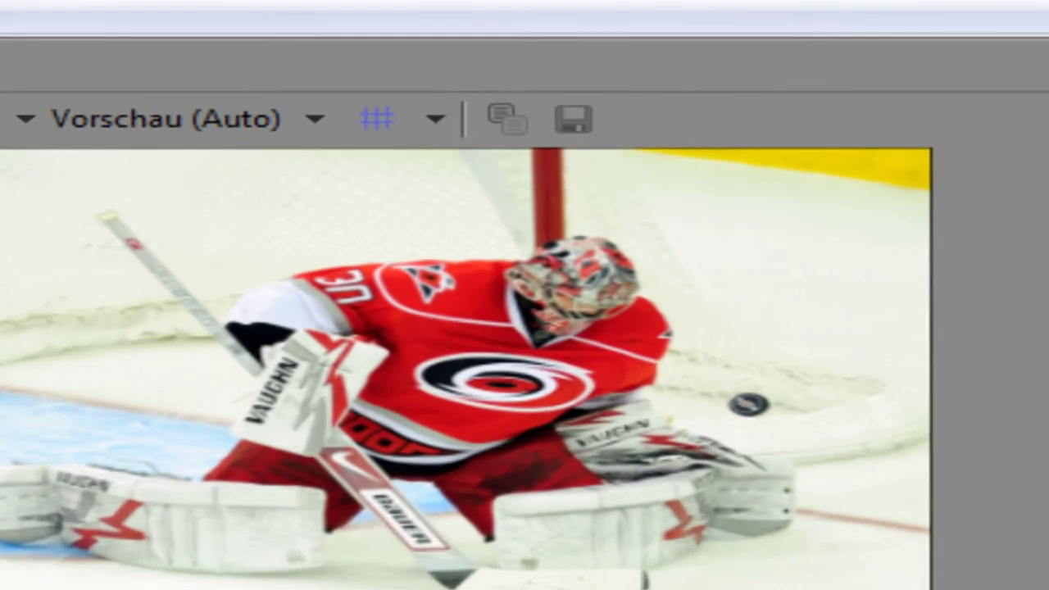